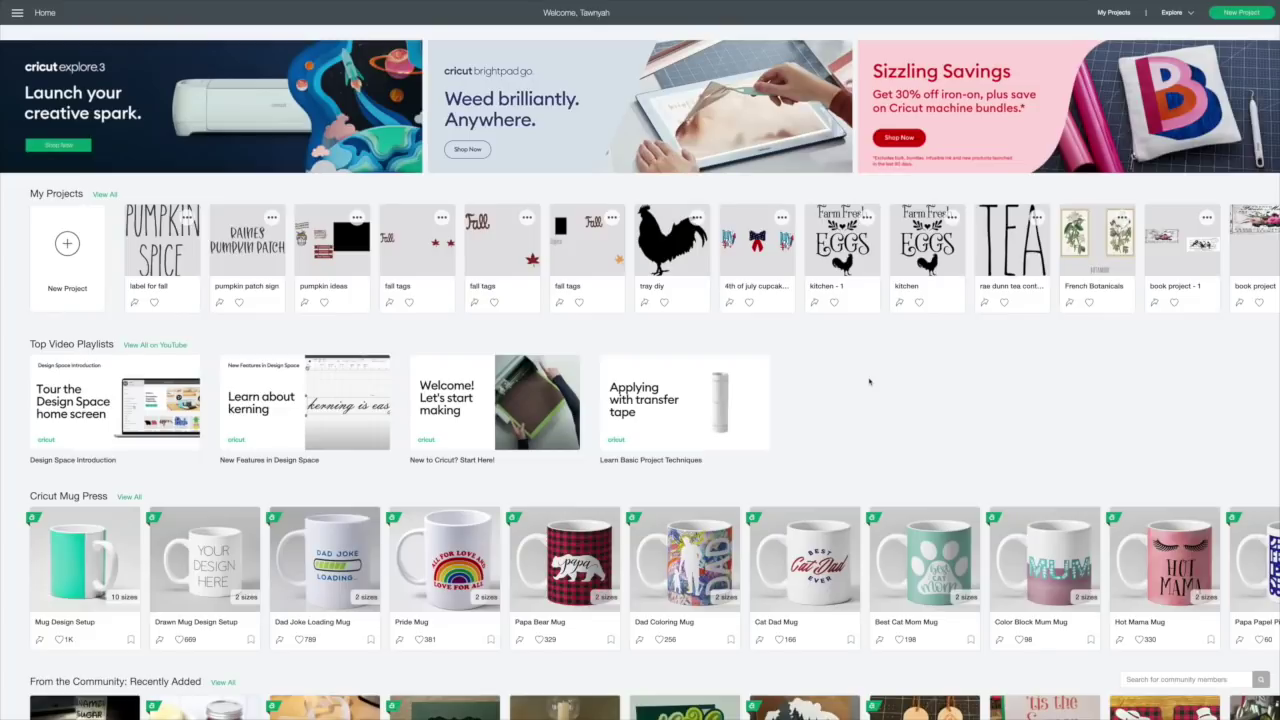
# - Start a new blank project and add a text box in The Skinny font
pyautogui.moveTo(549, 321)
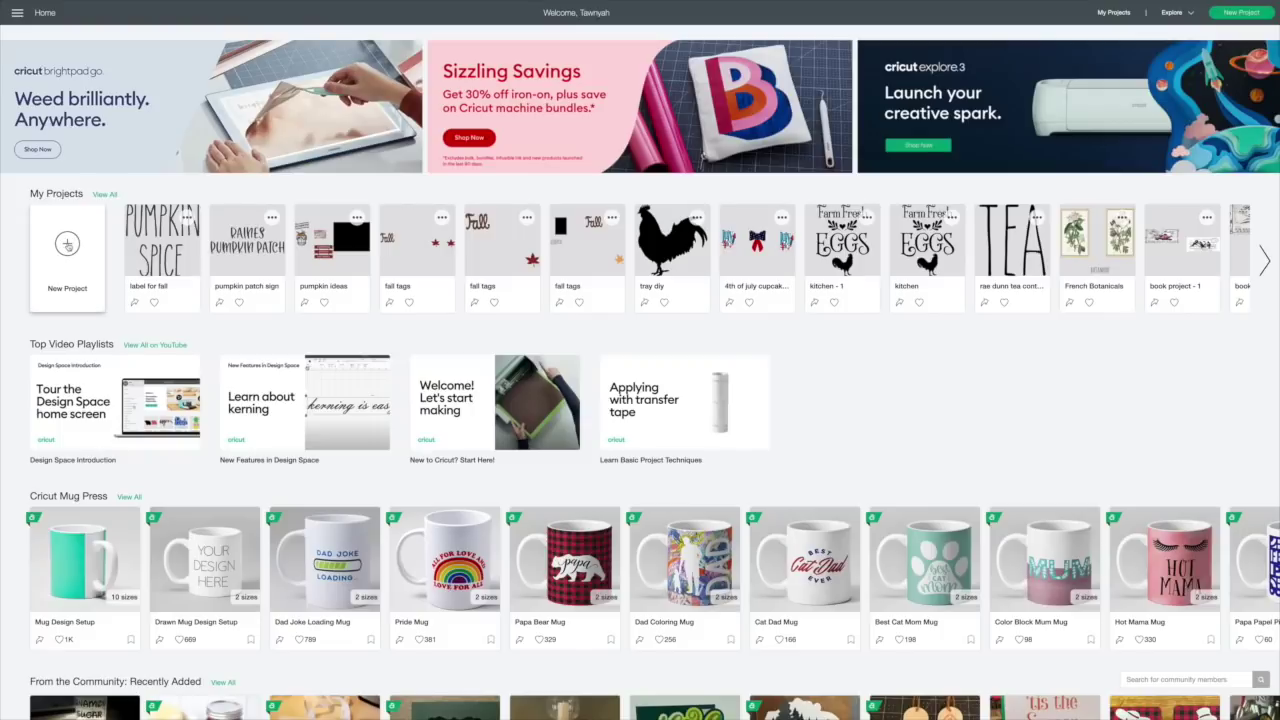
pyautogui.click(67, 244)
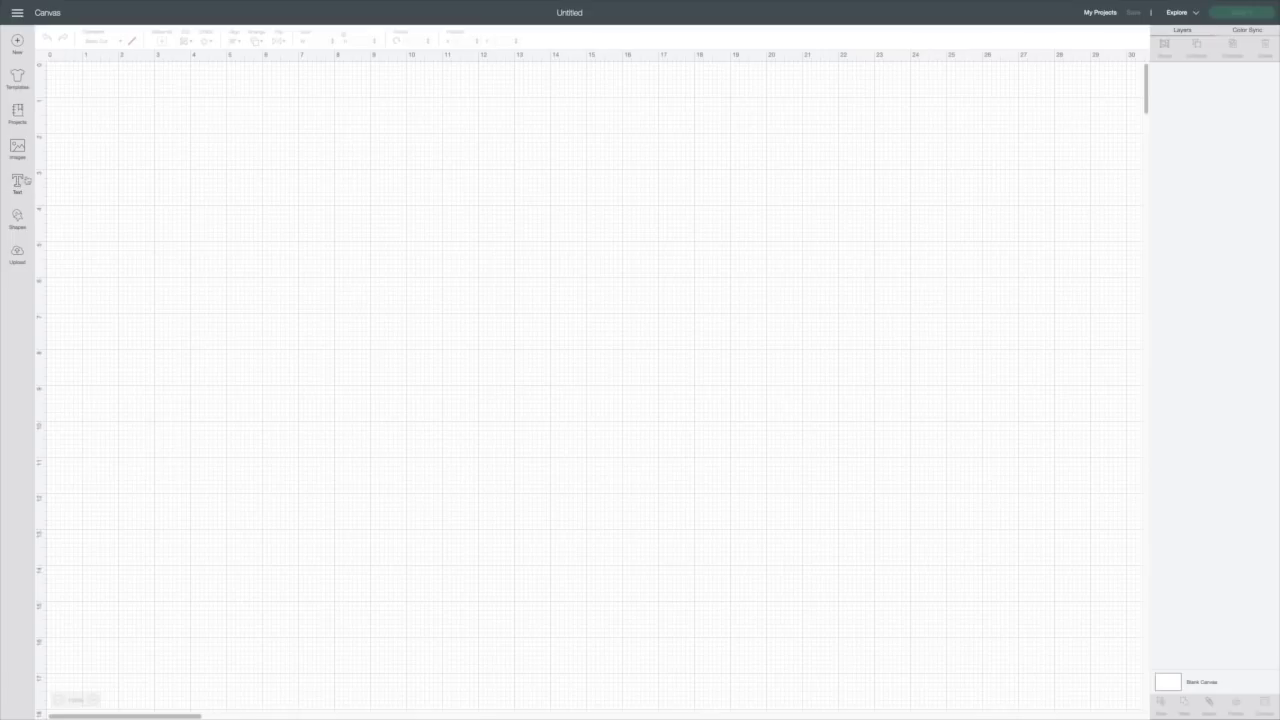
pyautogui.click(17, 183)
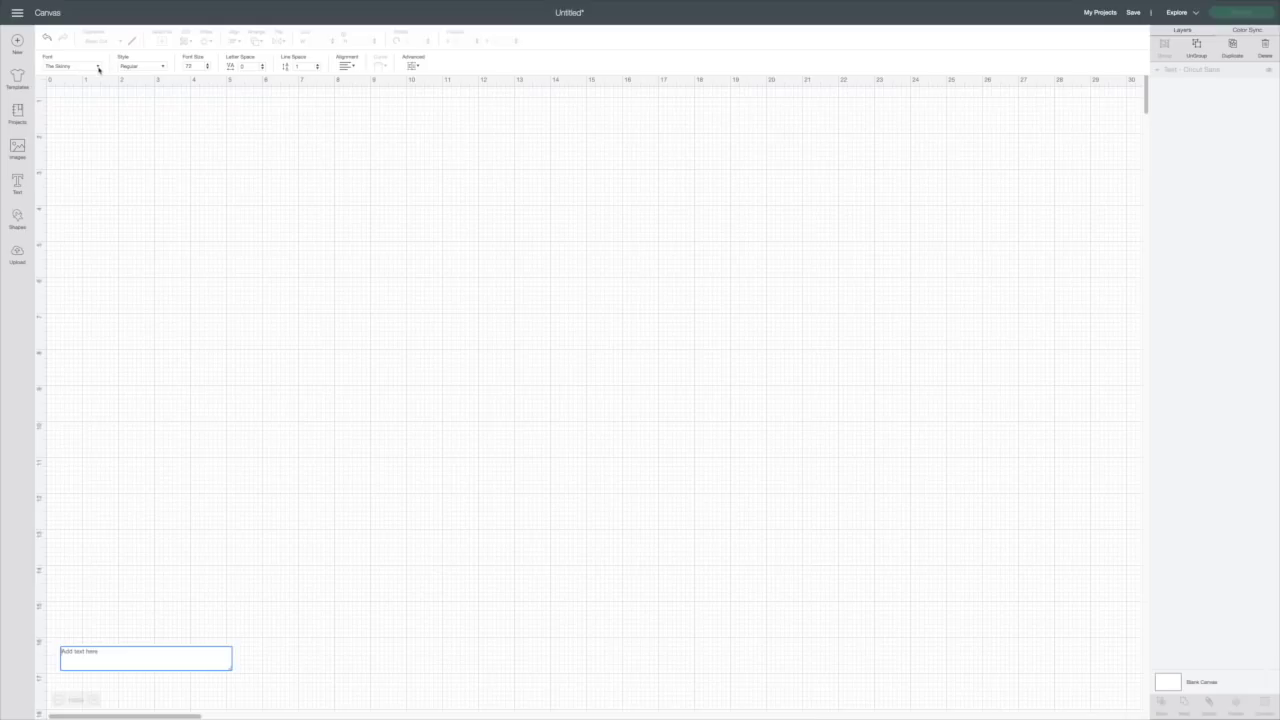
pyautogui.click(97, 65)
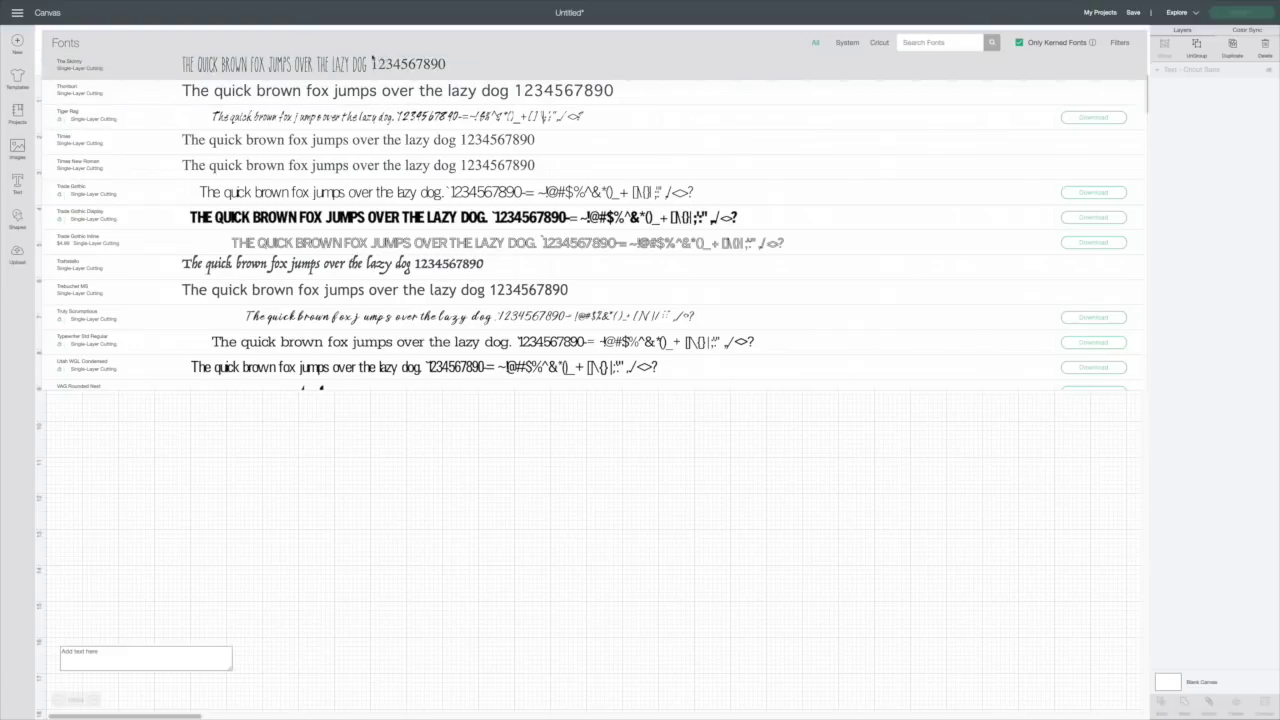
pyautogui.click(318, 66)
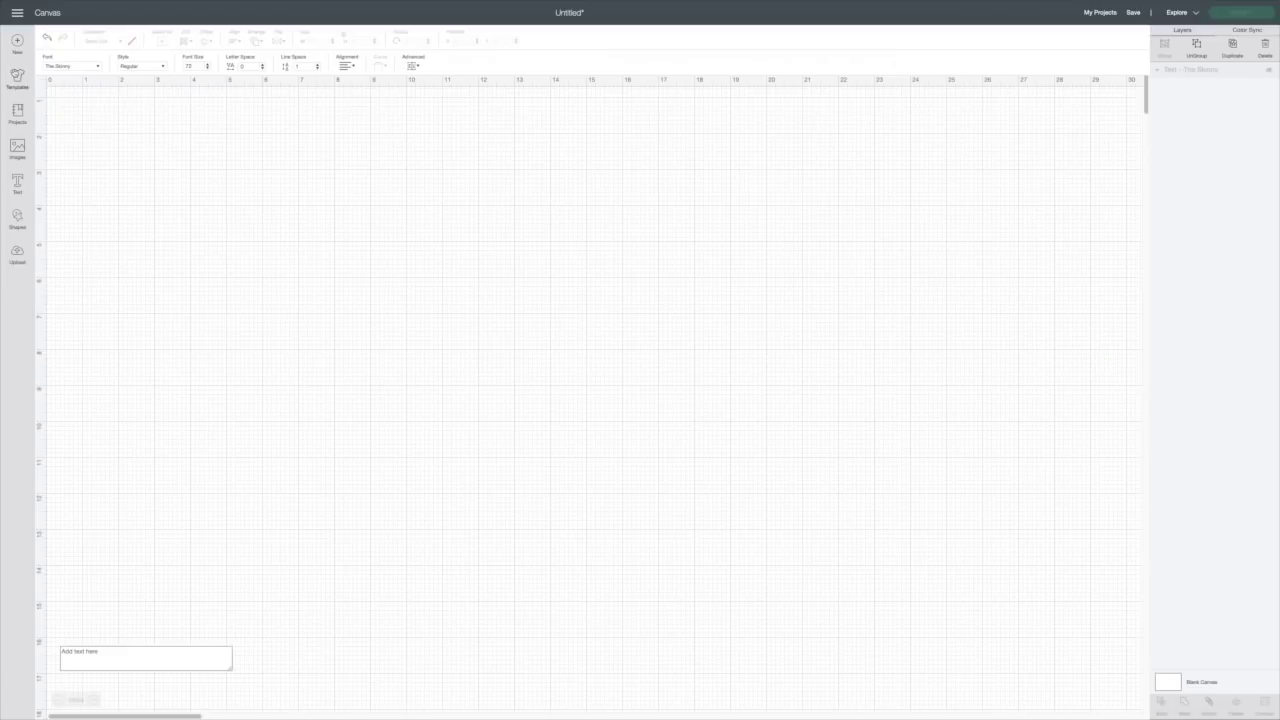
pyautogui.click(86, 656)
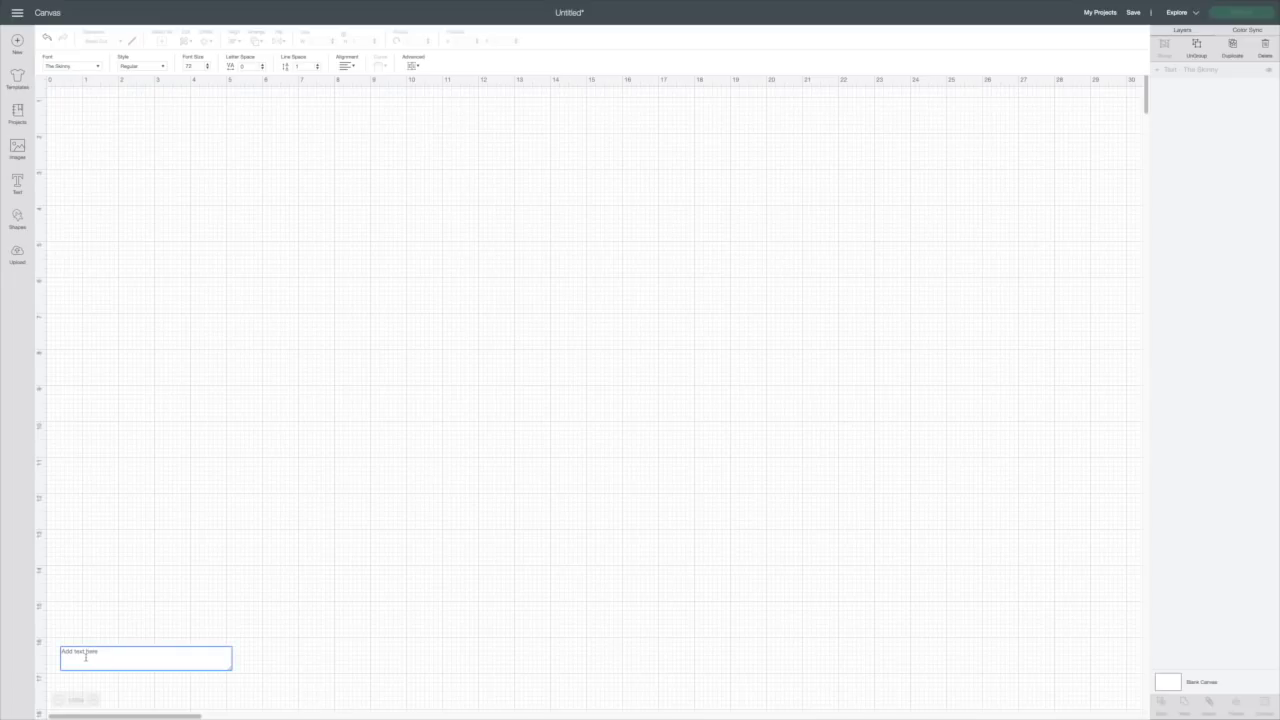
# - Type PUMPKIN and SPICE on two separate lines of the text box
pyautogui.write('pumpkin')
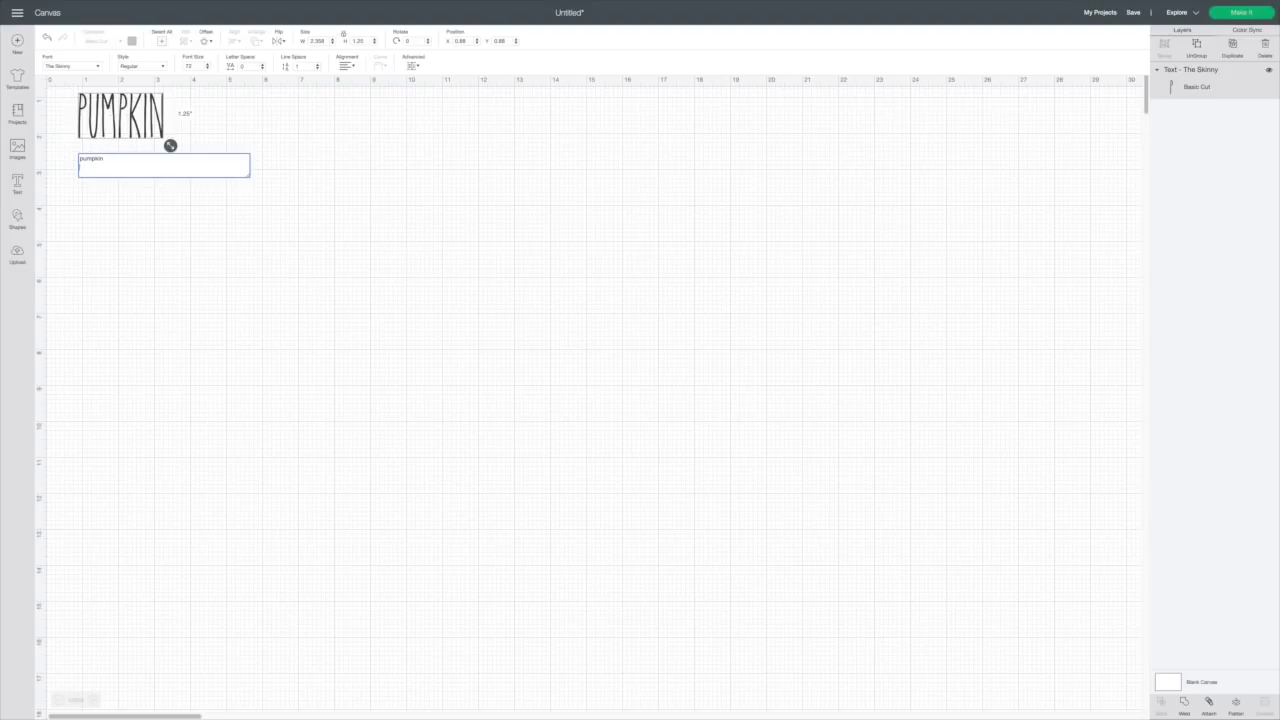
pyautogui.press('Return')
pyautogui.write('spice')
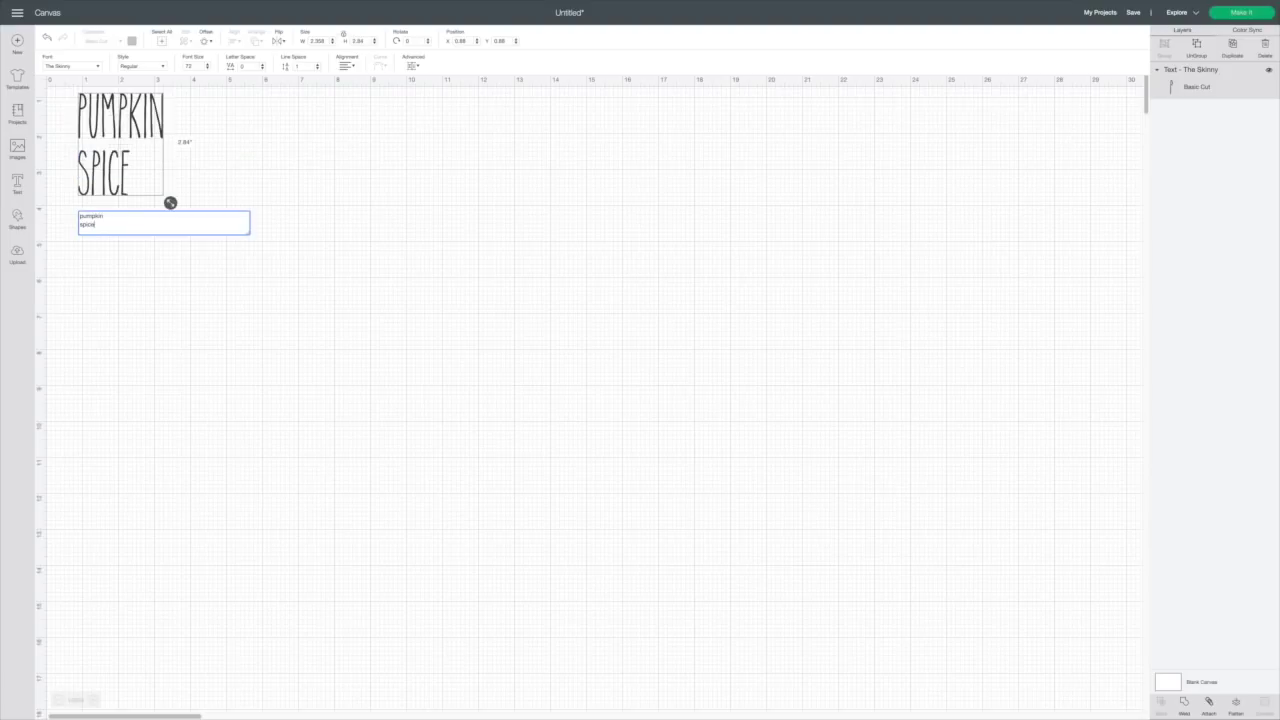
pyautogui.click(176, 545)
# - Zoom in and move the PUMPKIN SPICE text to the centre of the view
pyautogui.moveTo(115, 133); pyautogui.dragTo(354, 251)
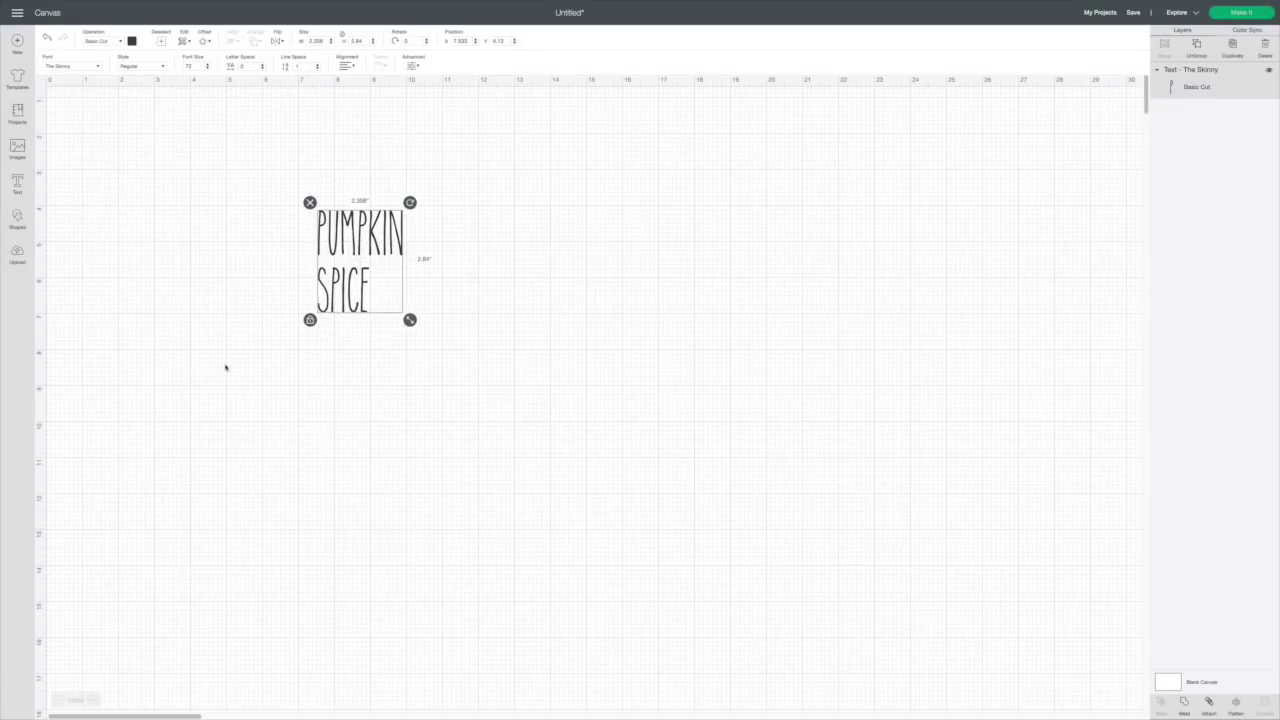
pyautogui.click(94, 699)
pyautogui.click(94, 699)
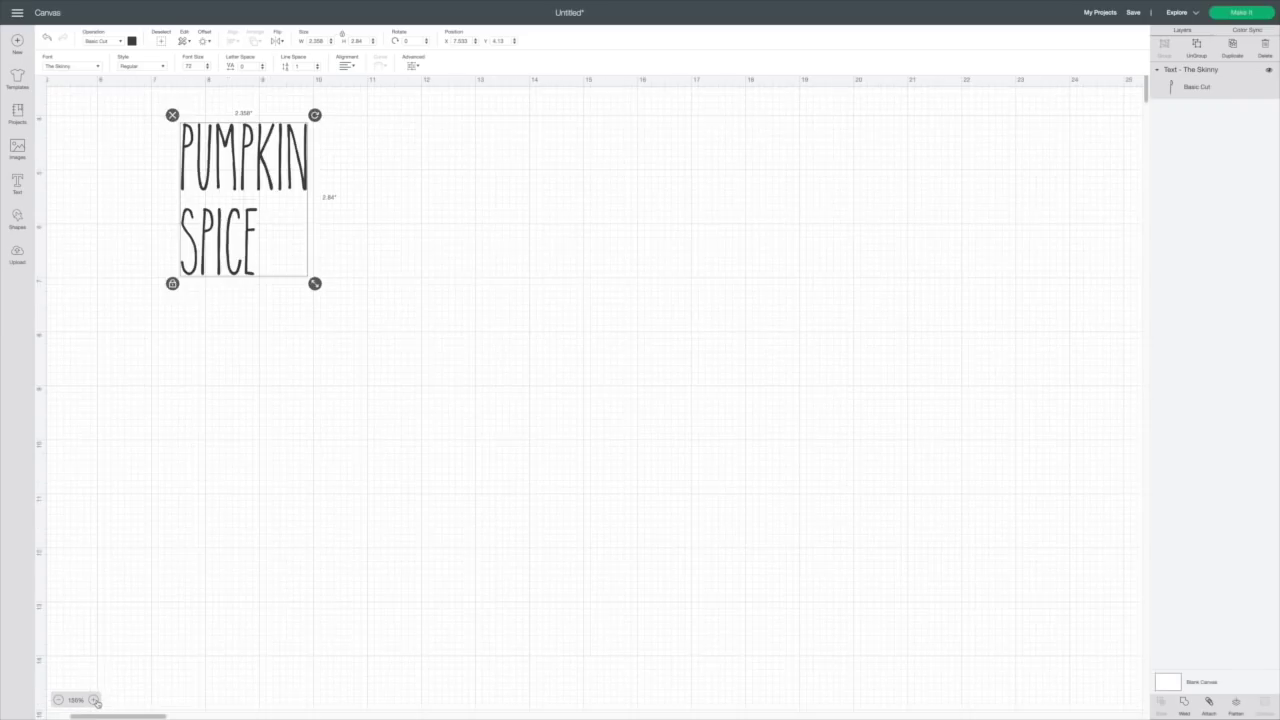
pyautogui.click(94, 699)
pyautogui.moveTo(218, 114); pyautogui.dragTo(459, 255)
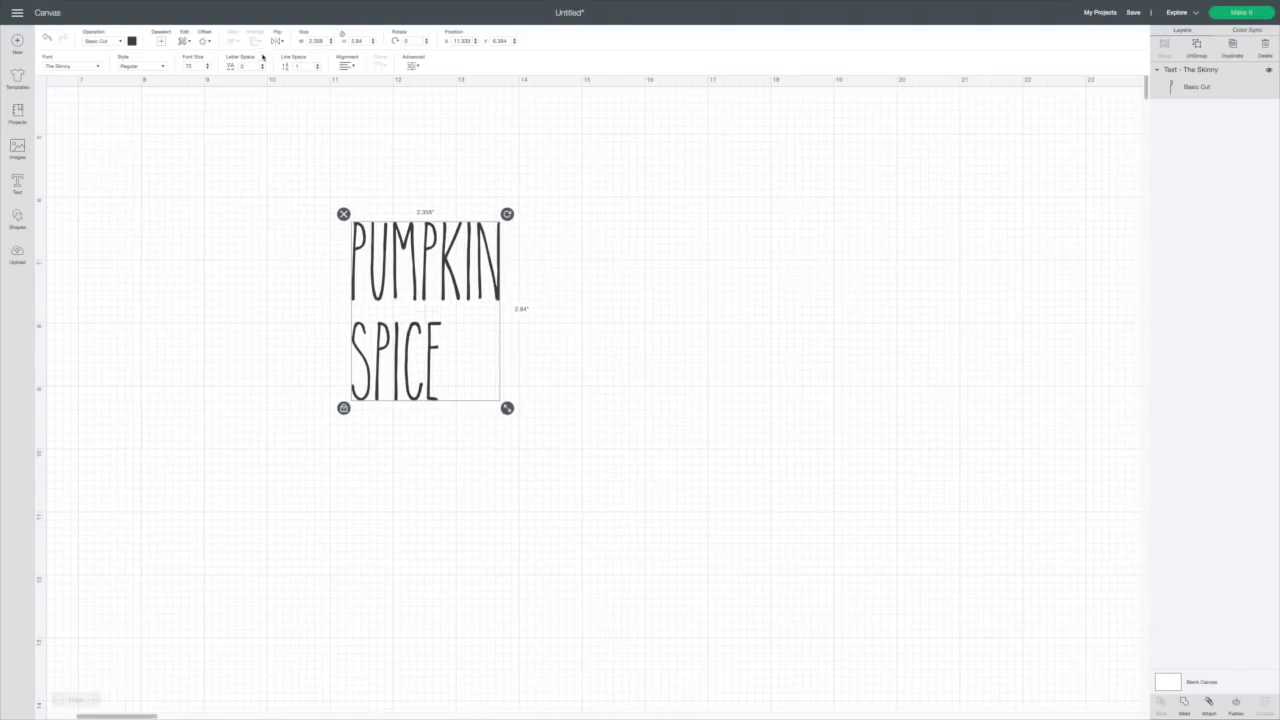
# - Unlock the size ratio, enter width 2.3 and height 4.0, and shift the text slightly left
pyautogui.click(341, 35)
pyautogui.click(322, 41)
pyautogui.write('2.3')
pyautogui.click(360, 40)
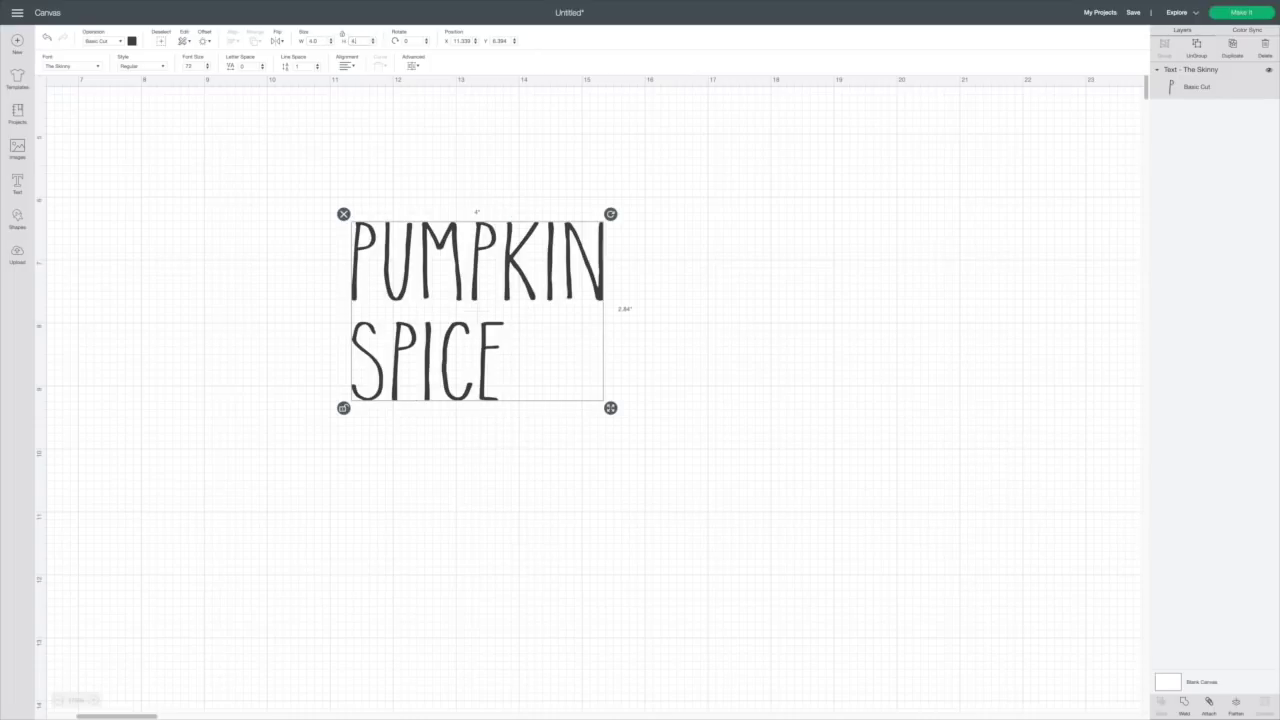
pyautogui.write('4.0')
pyautogui.click(341, 35)
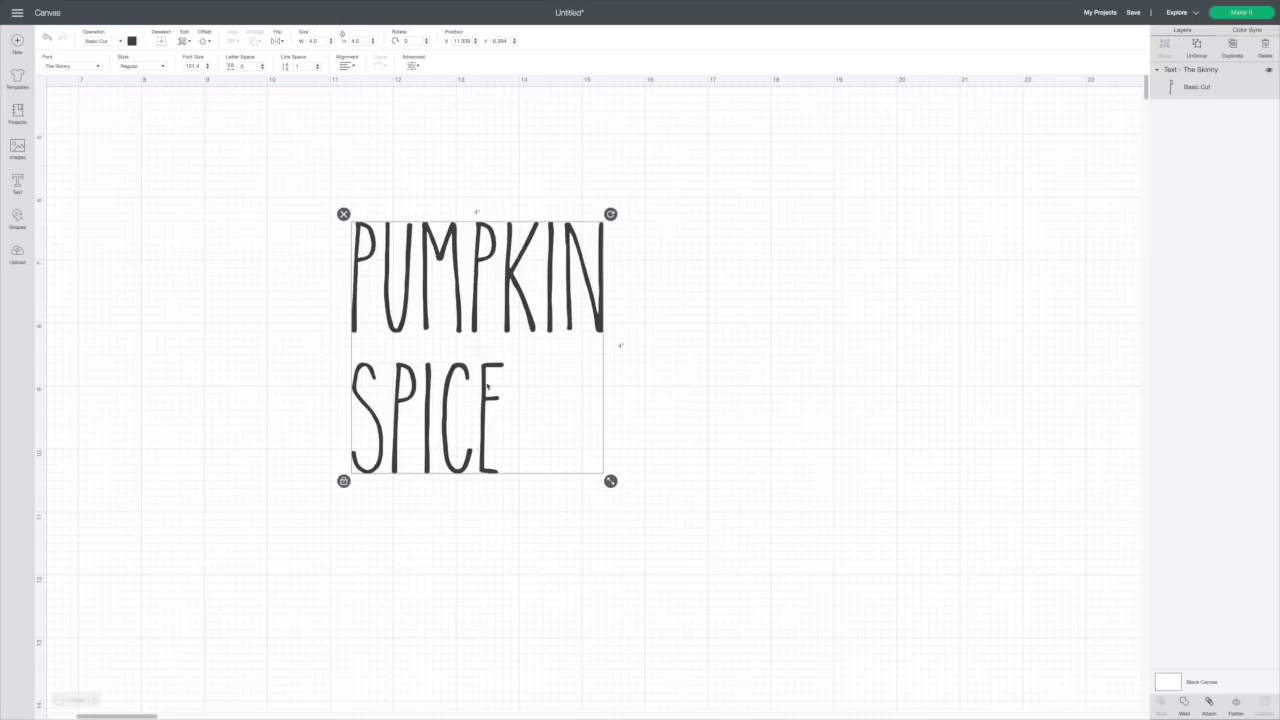
pyautogui.moveTo(461, 262); pyautogui.dragTo(418, 258)
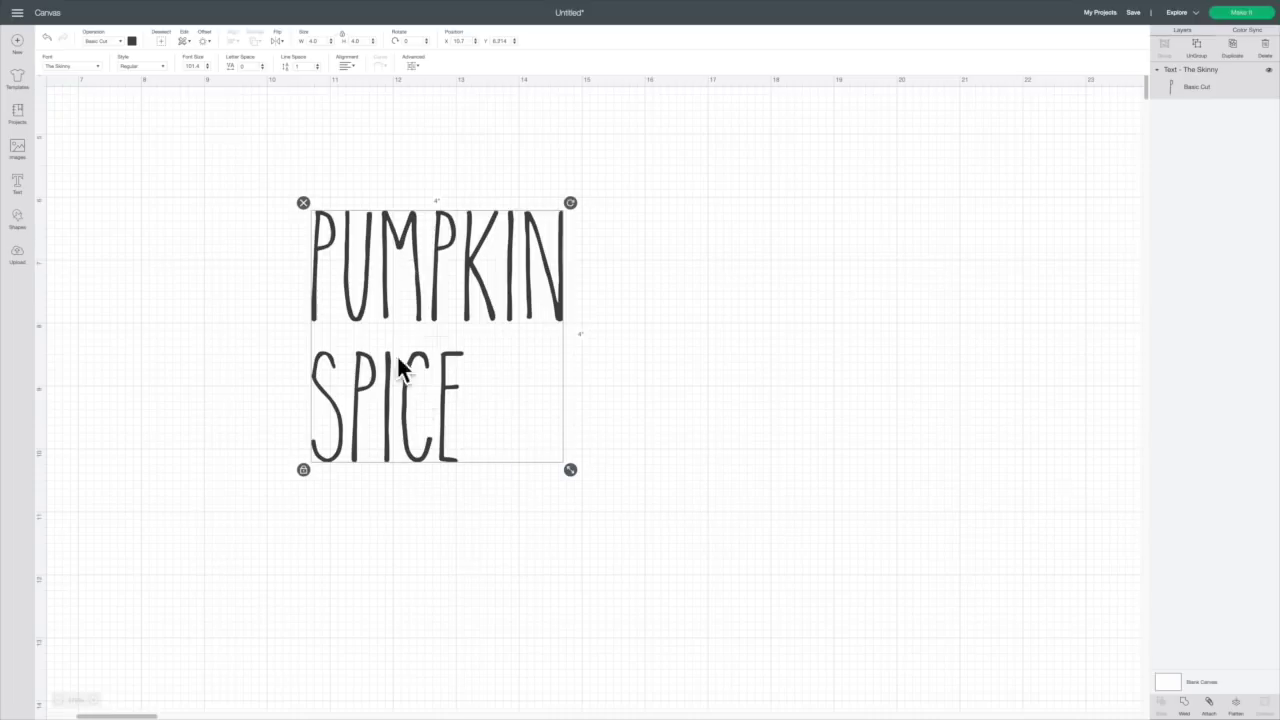
# - Center-align the two lines of text so SPICE sits under PUMPKIN
pyautogui.click(348, 64)
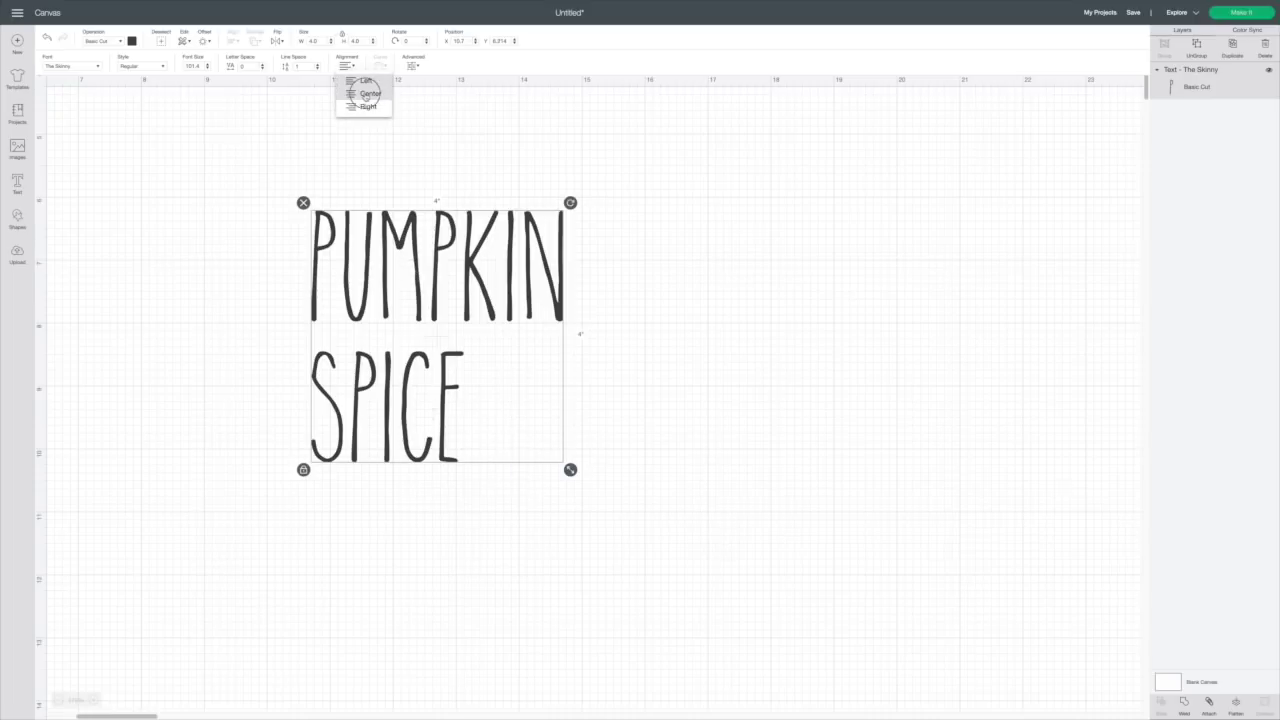
pyautogui.click(360, 93)
pyautogui.click(619, 421)
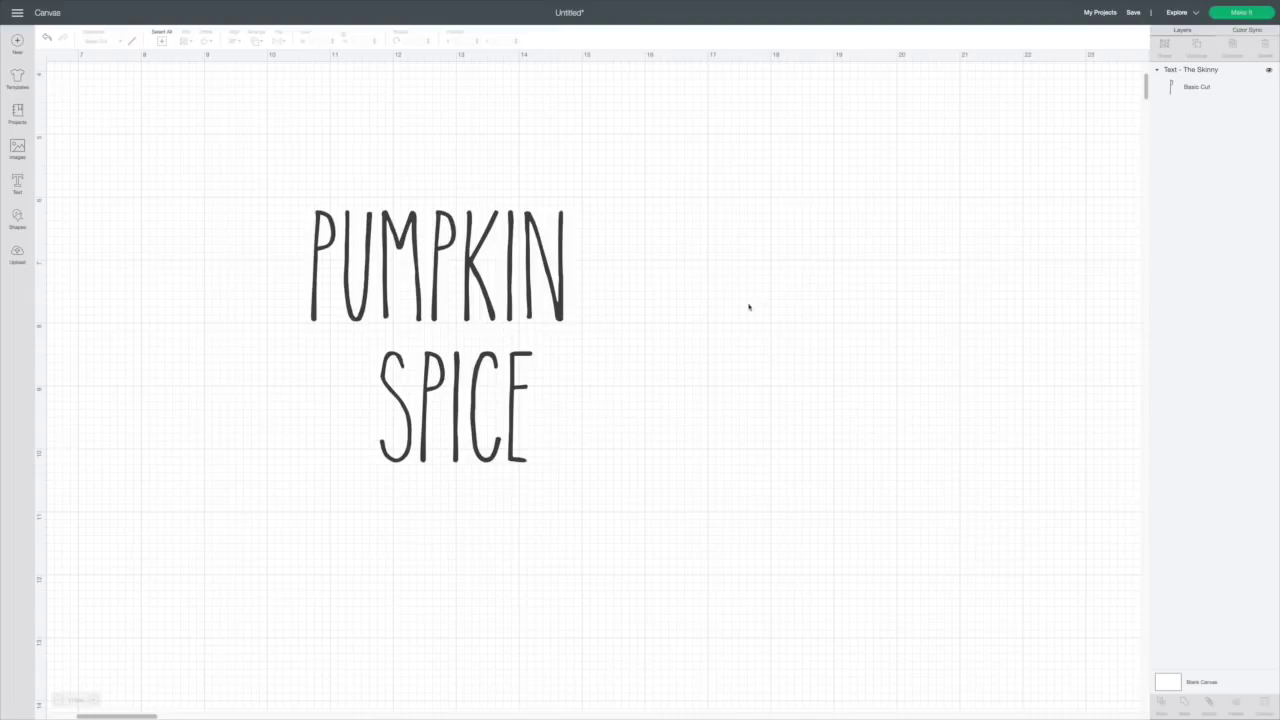
# - Ungroup the text into letters, group SPICE's five letters, and nudge that group left
pyautogui.click(476, 300)
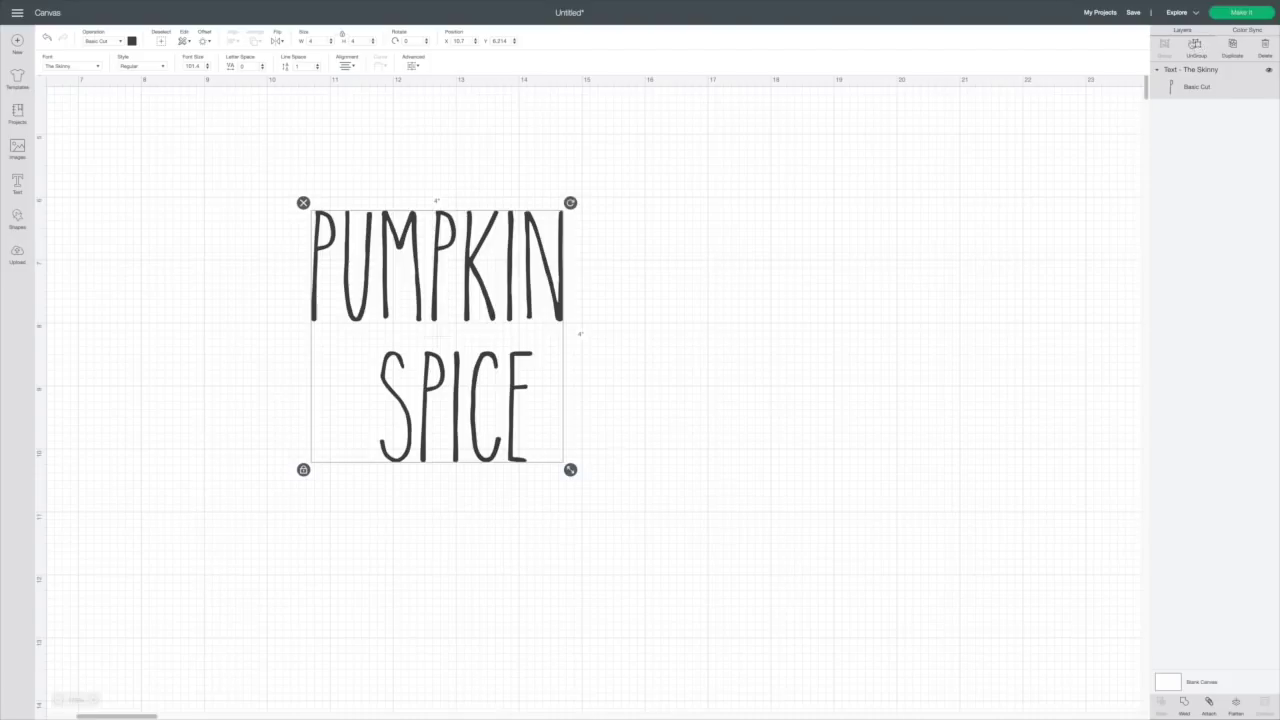
pyautogui.click(1198, 47)
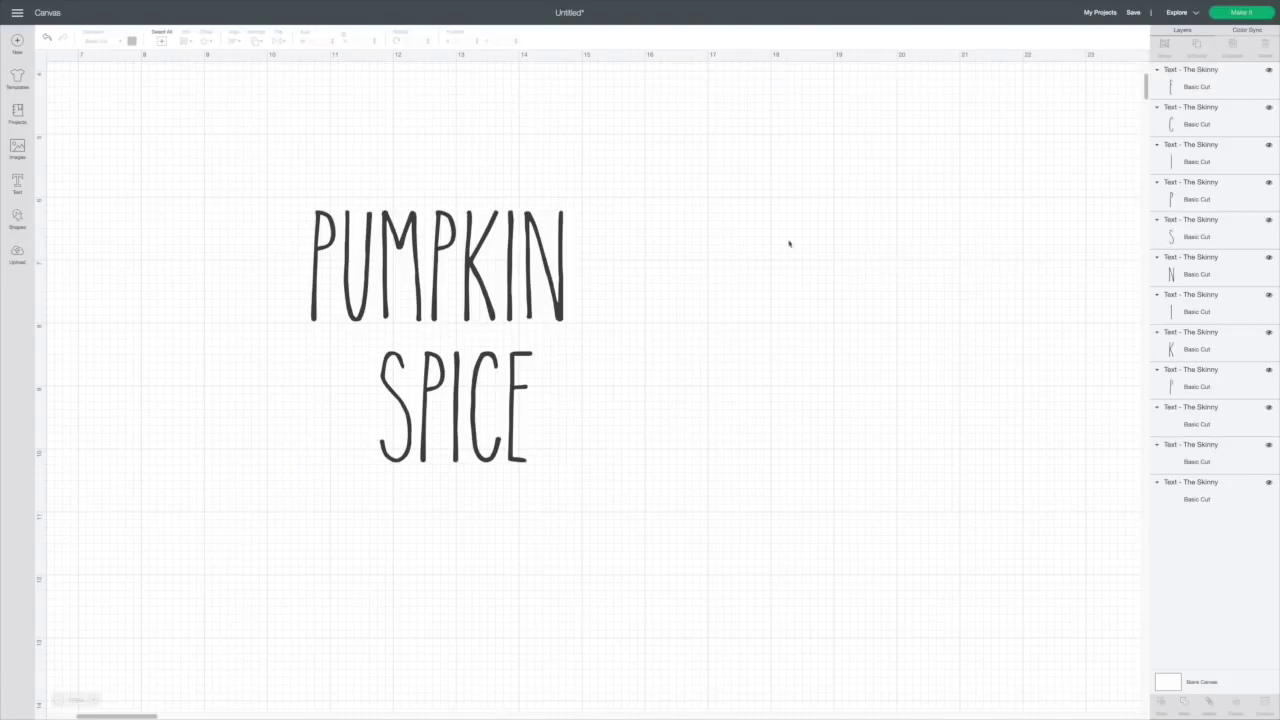
pyautogui.moveTo(346, 340); pyautogui.dragTo(624, 510)
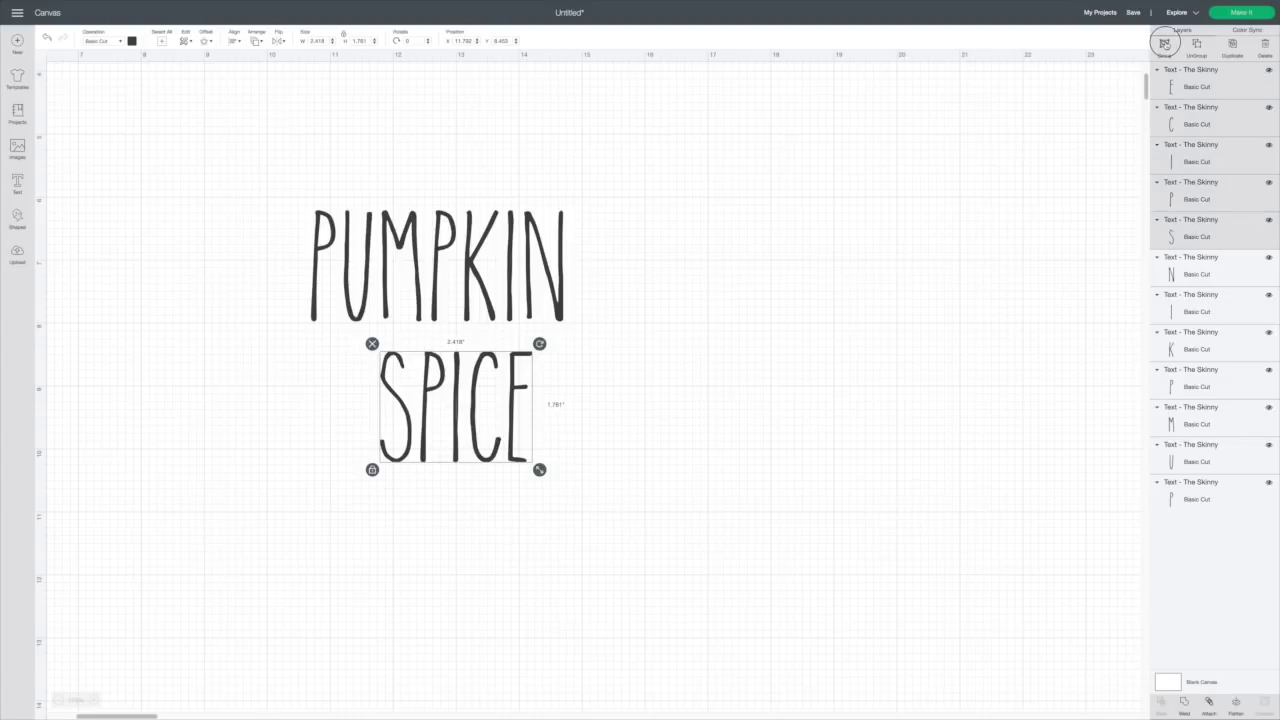
pyautogui.click(1163, 44)
pyautogui.moveTo(448, 395); pyautogui.dragTo(426, 393)
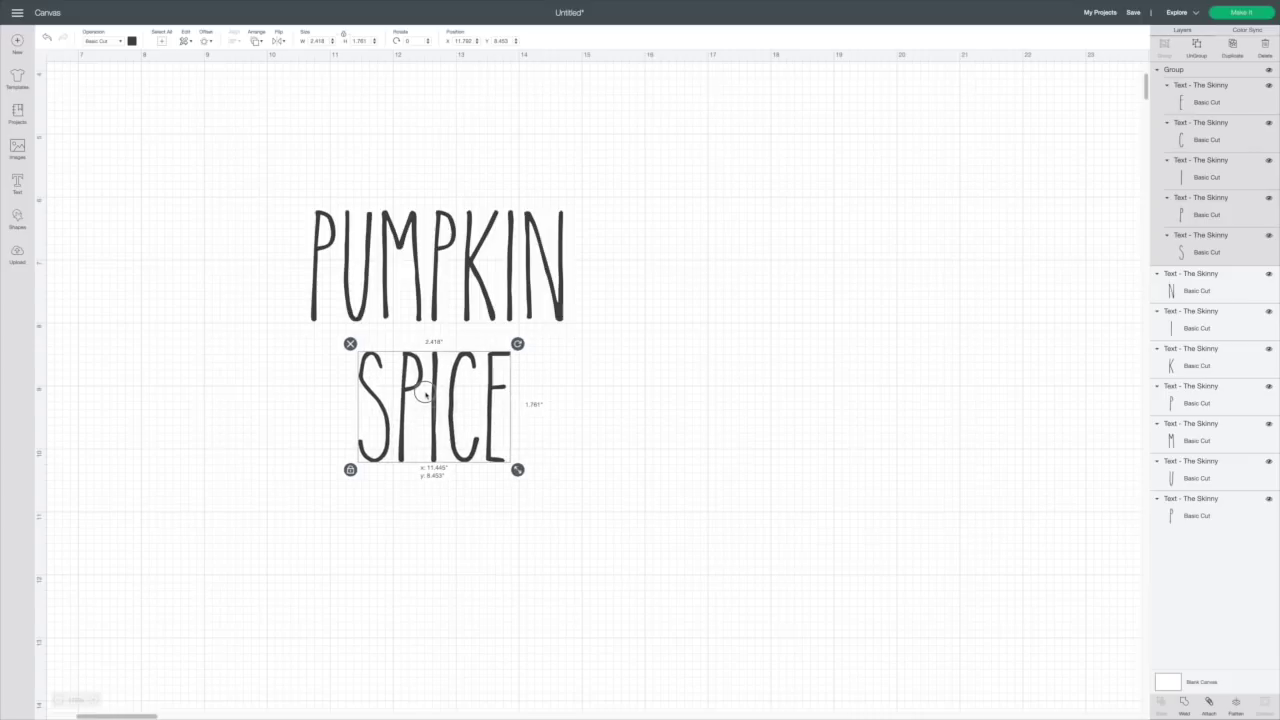
pyautogui.click(646, 420)
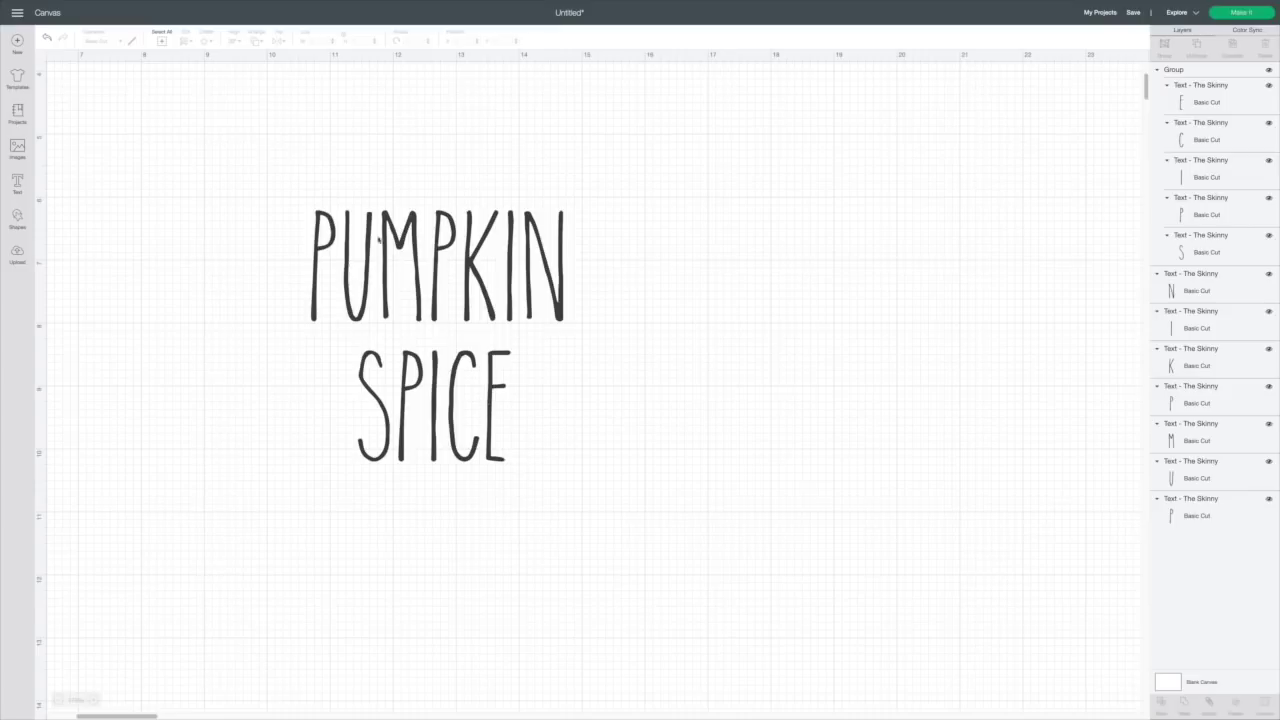
# - Bring PUMPKIN's M to the front and nudge the P closer to it
pyautogui.click(393, 253)
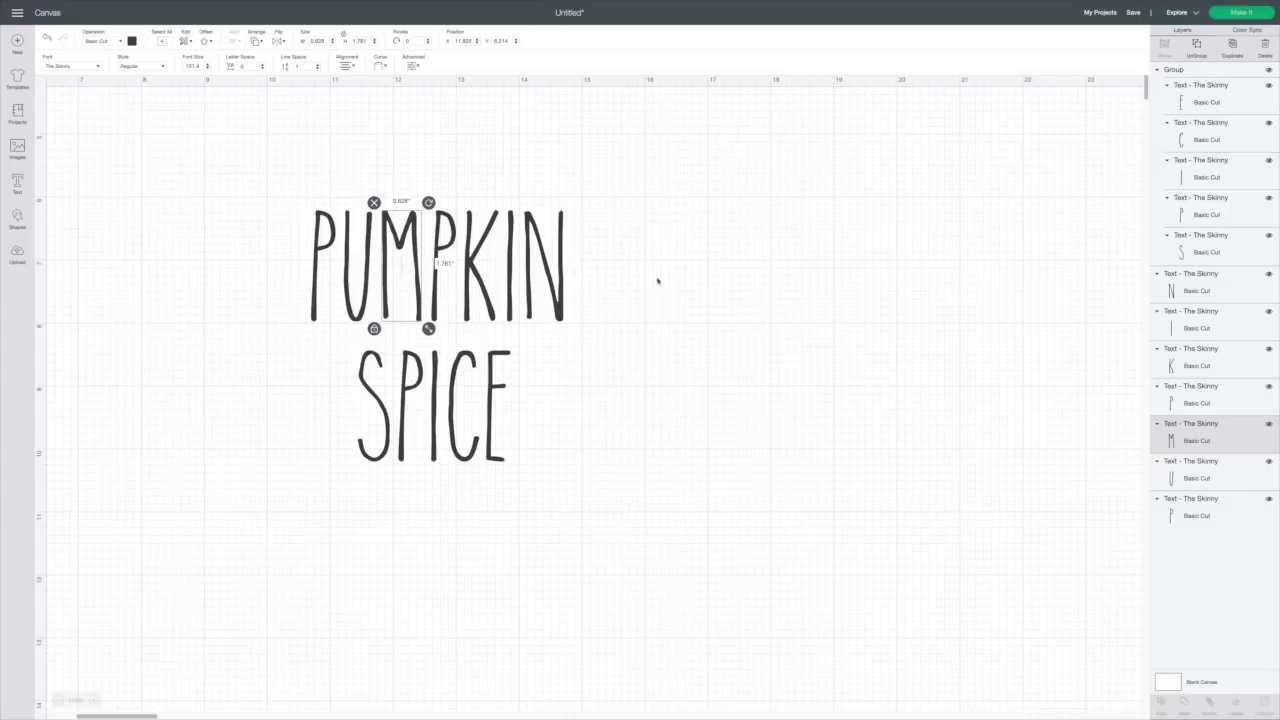
pyautogui.click(1203, 47)
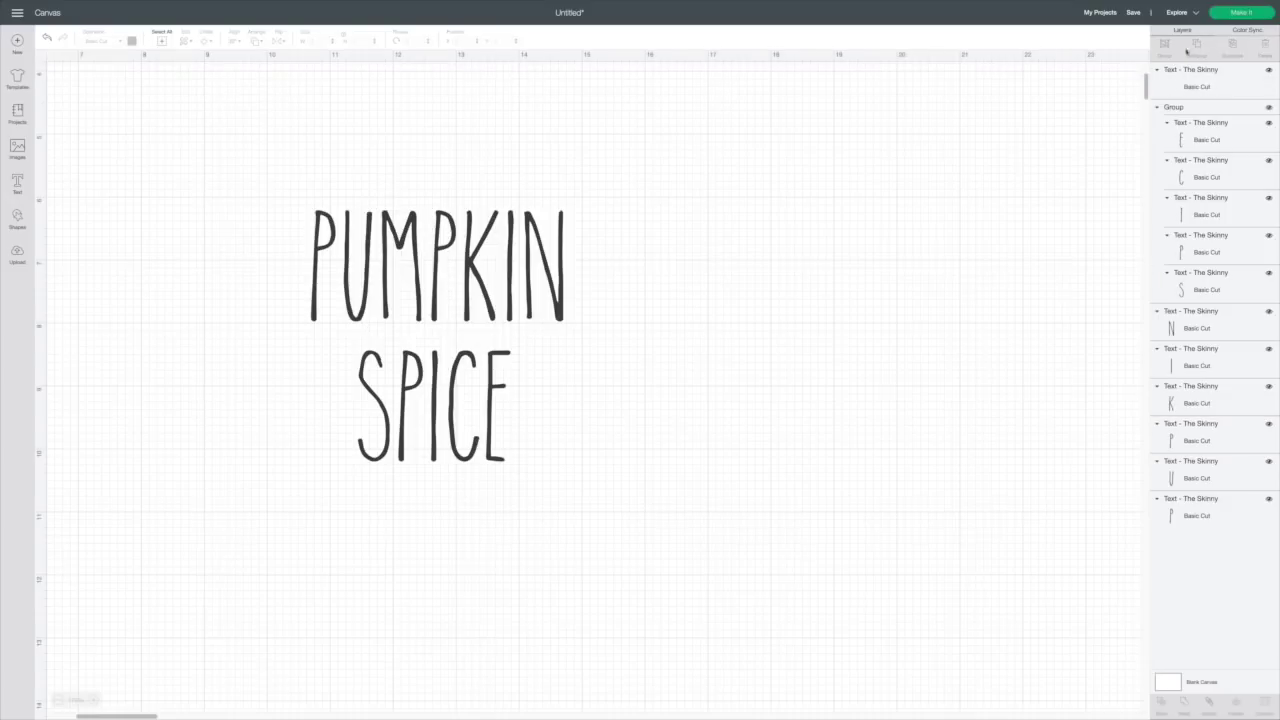
pyautogui.click(366, 280)
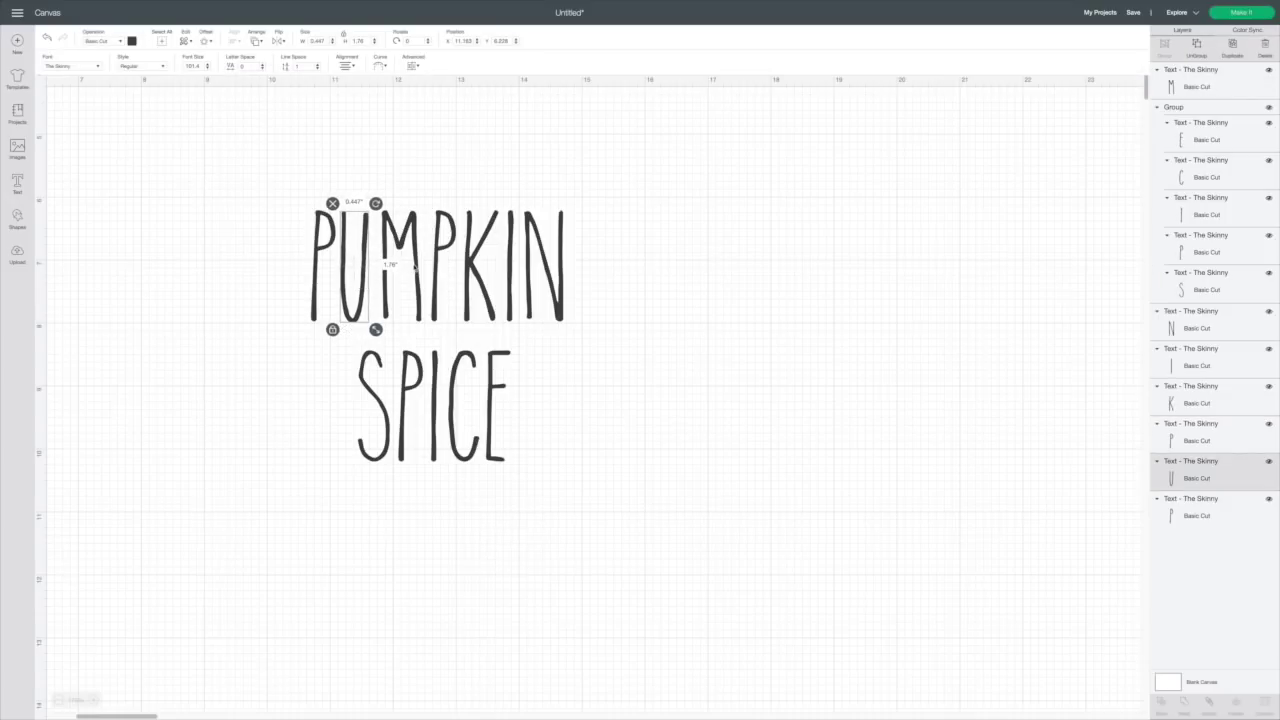
pyautogui.click(414, 268)
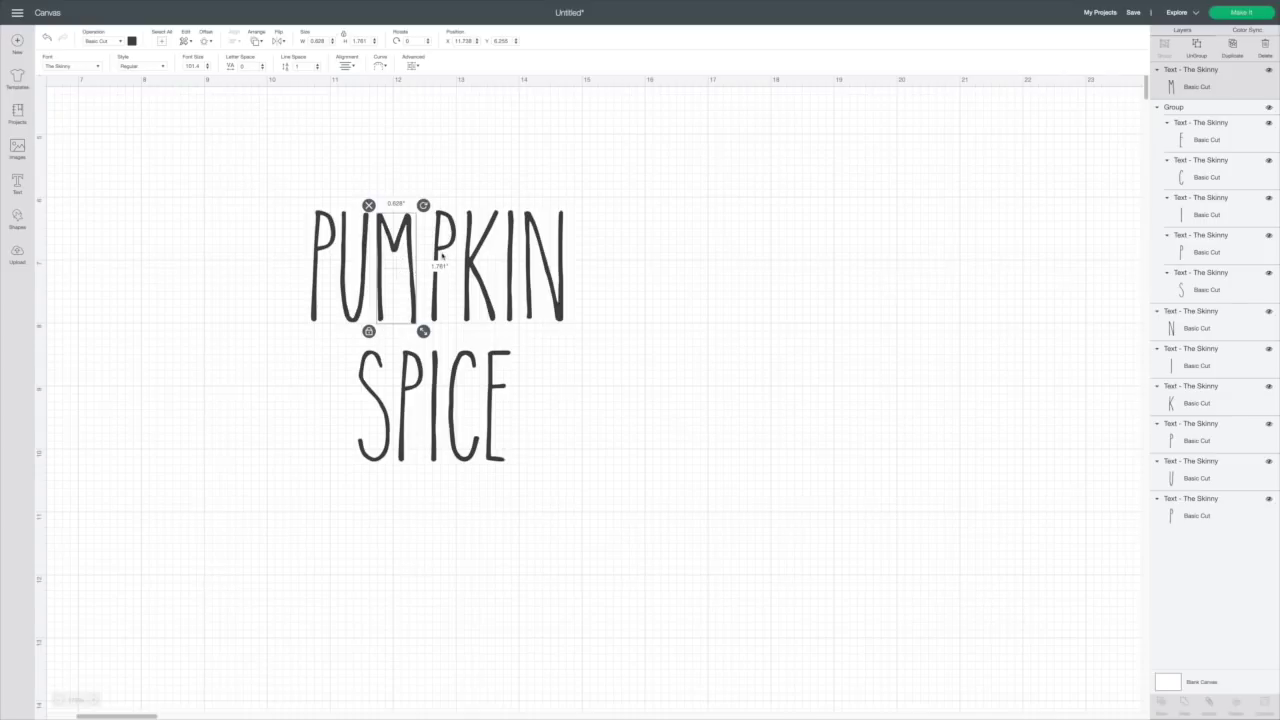
pyautogui.click(437, 253)
pyautogui.moveTo(437, 253); pyautogui.dragTo(435, 254)
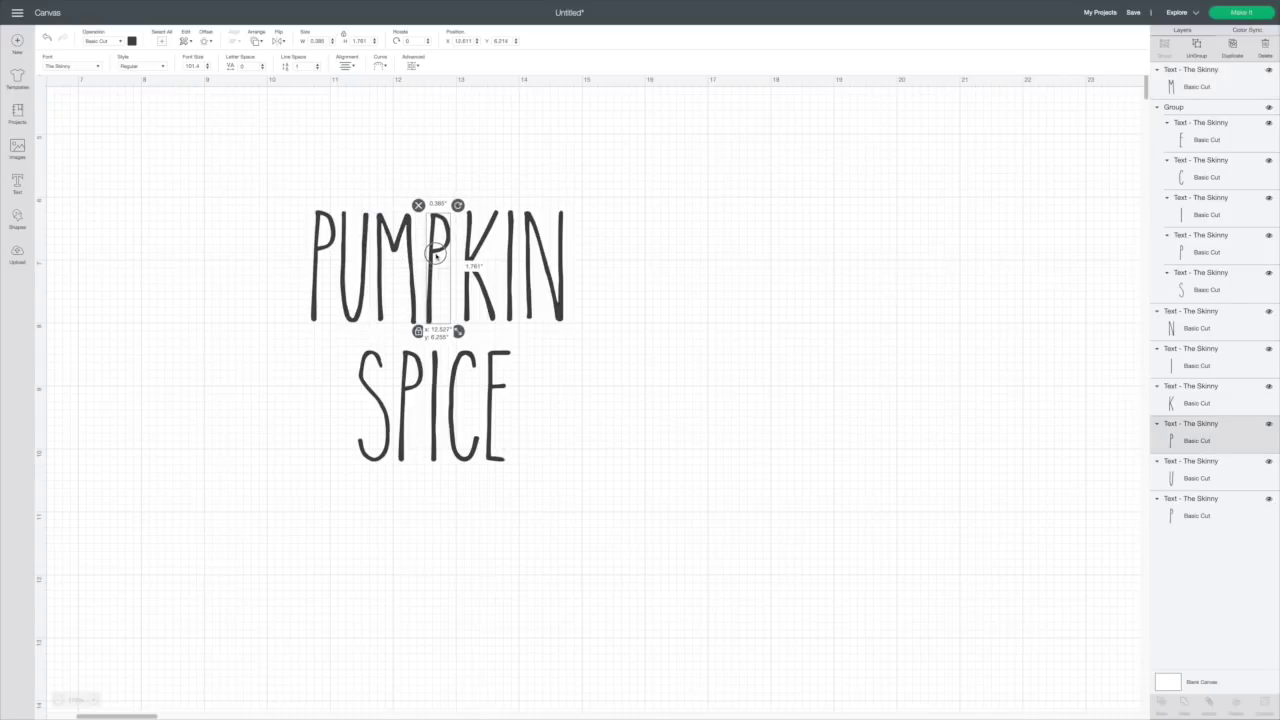
# - Nudge the N of PUMPKIN slightly left, closer to the I
pyautogui.click(480, 270)
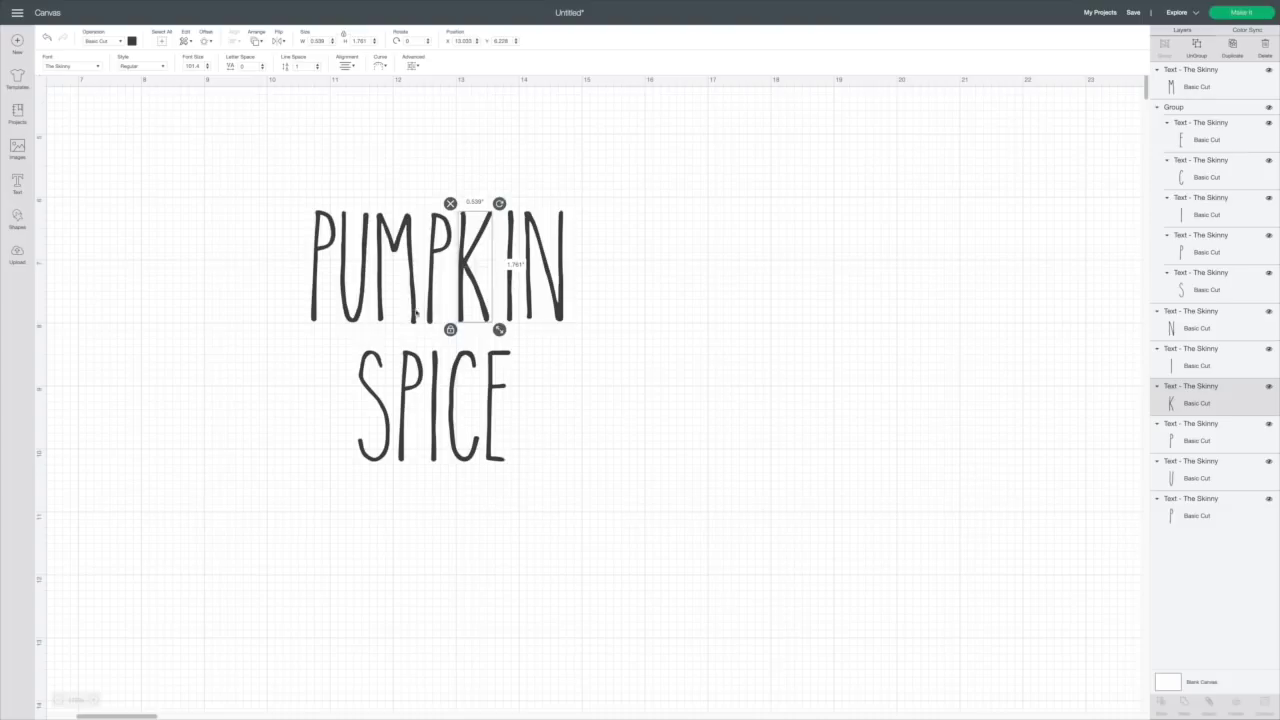
pyautogui.moveTo(412, 310); pyautogui.dragTo(412, 308)
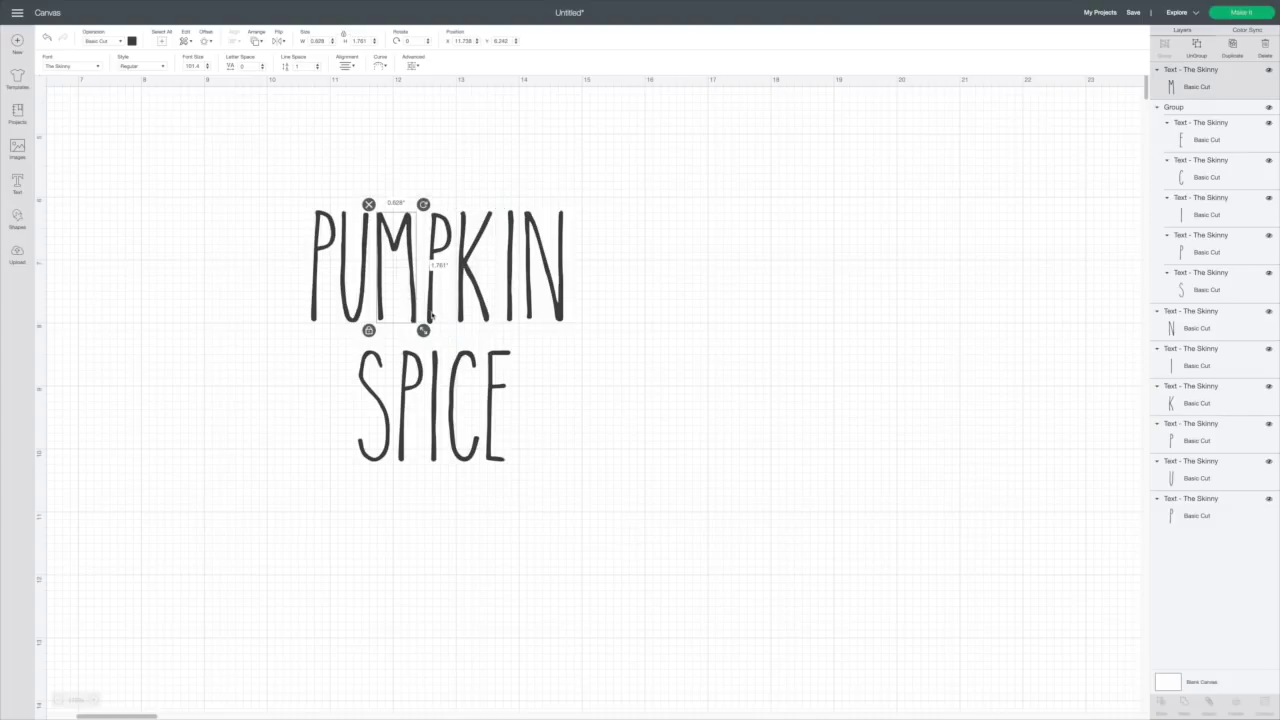
pyautogui.click(433, 315)
pyautogui.click(489, 317)
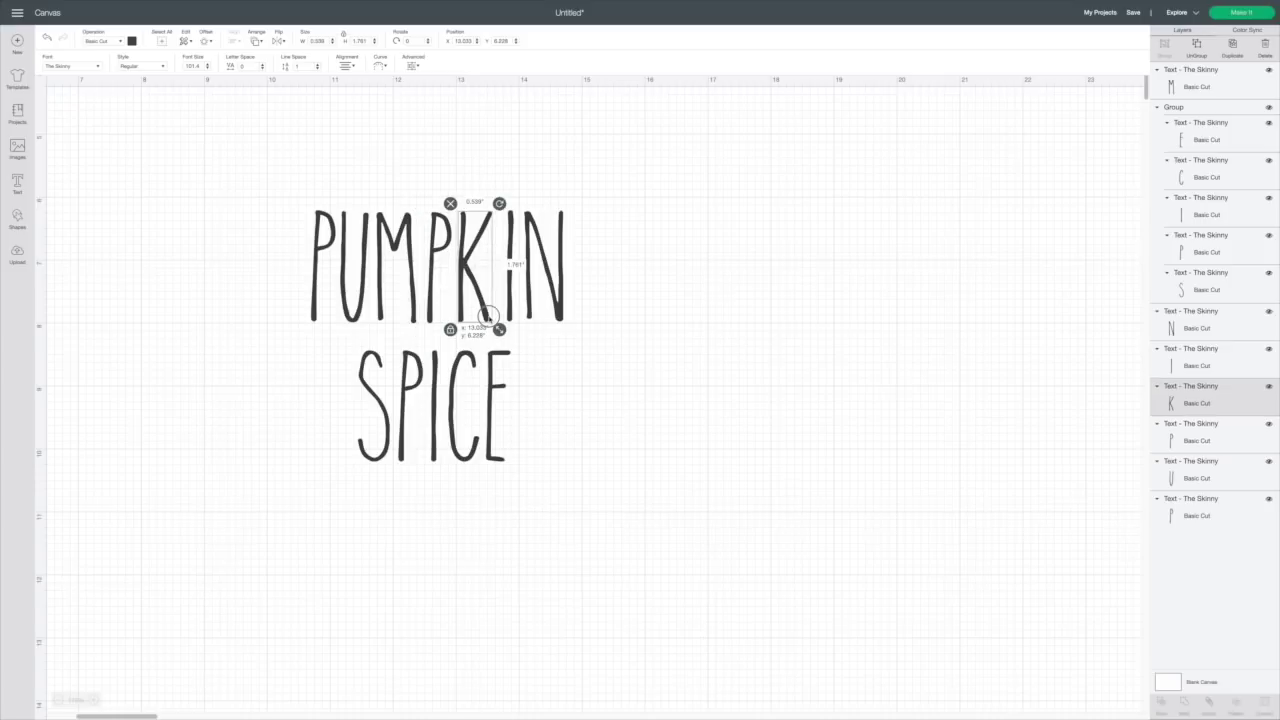
pyautogui.click(510, 313)
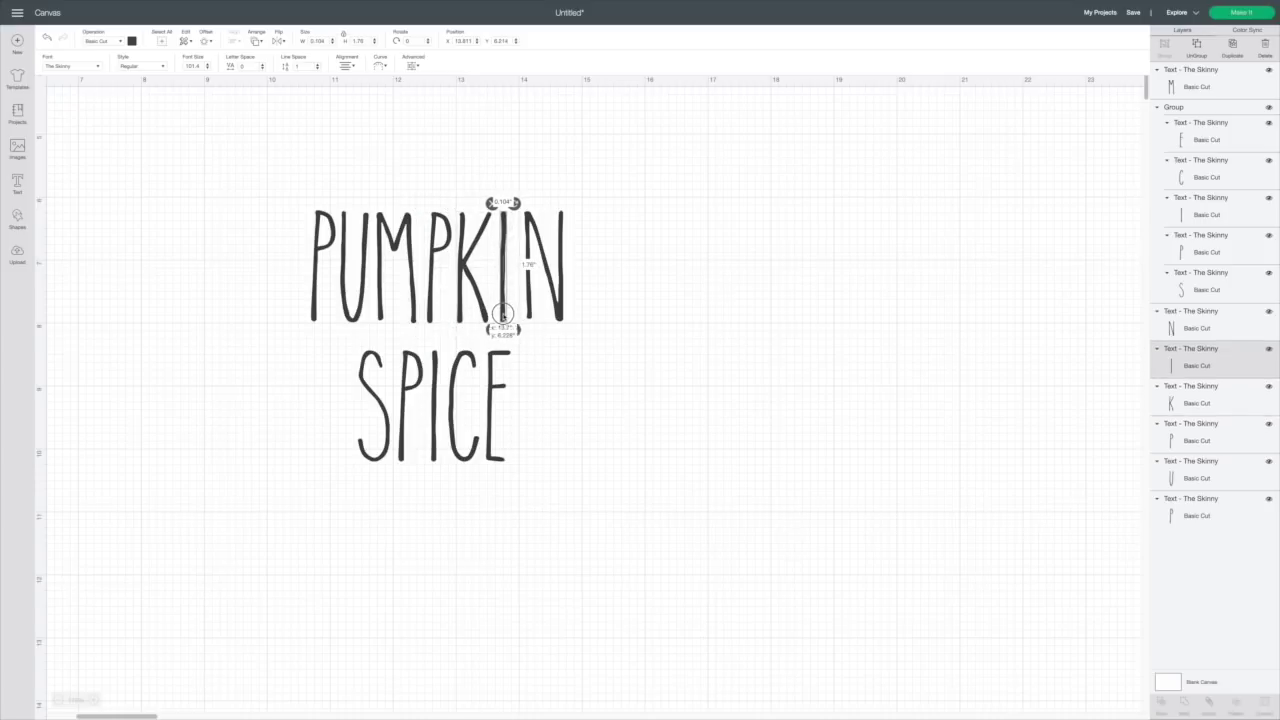
pyautogui.click(551, 310)
pyautogui.moveTo(551, 310); pyautogui.dragTo(547, 310)
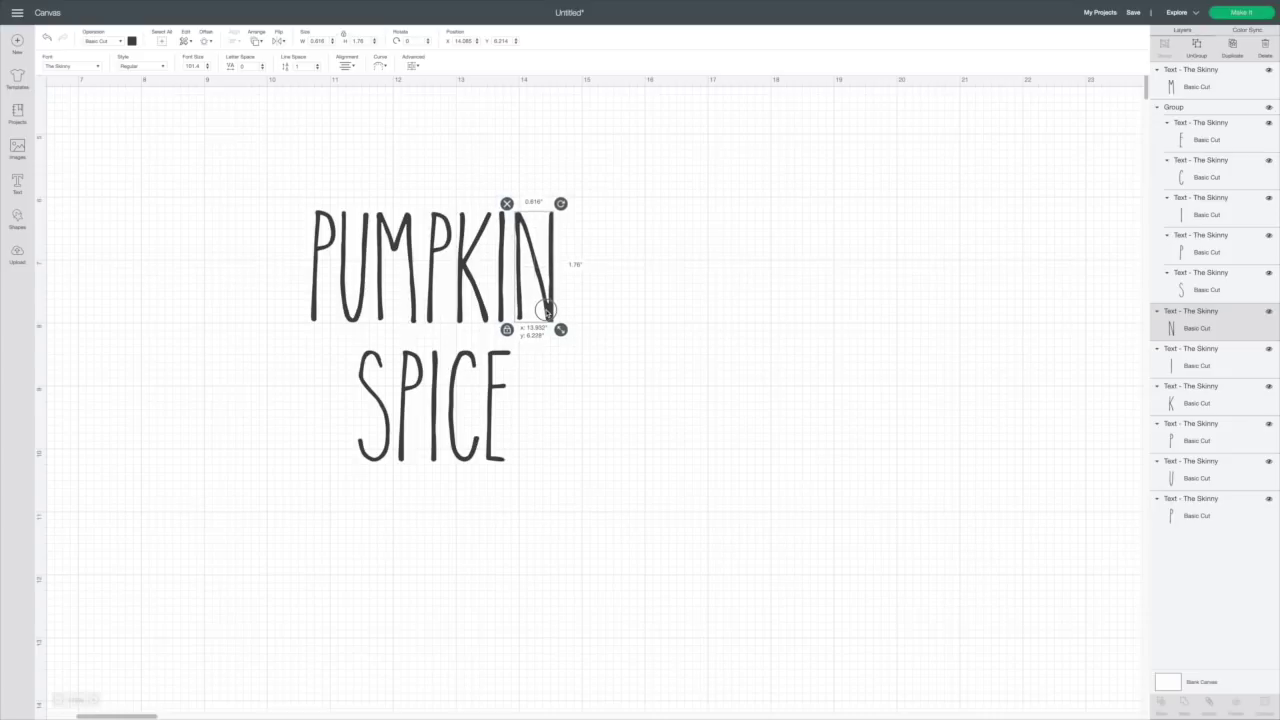
pyautogui.click(631, 300)
# - Group all seven PUMPKIN letters into one unit
pyautogui.moveTo(263, 191); pyautogui.dragTo(602, 326)
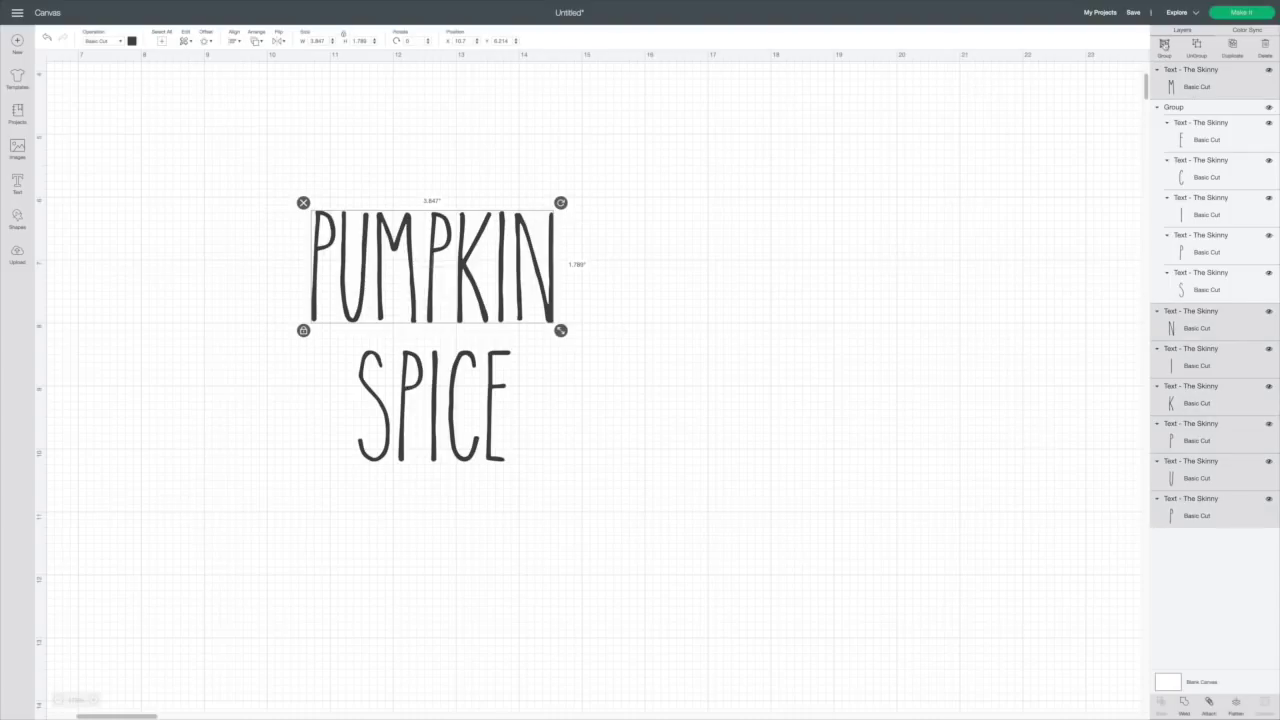
pyautogui.click(1165, 45)
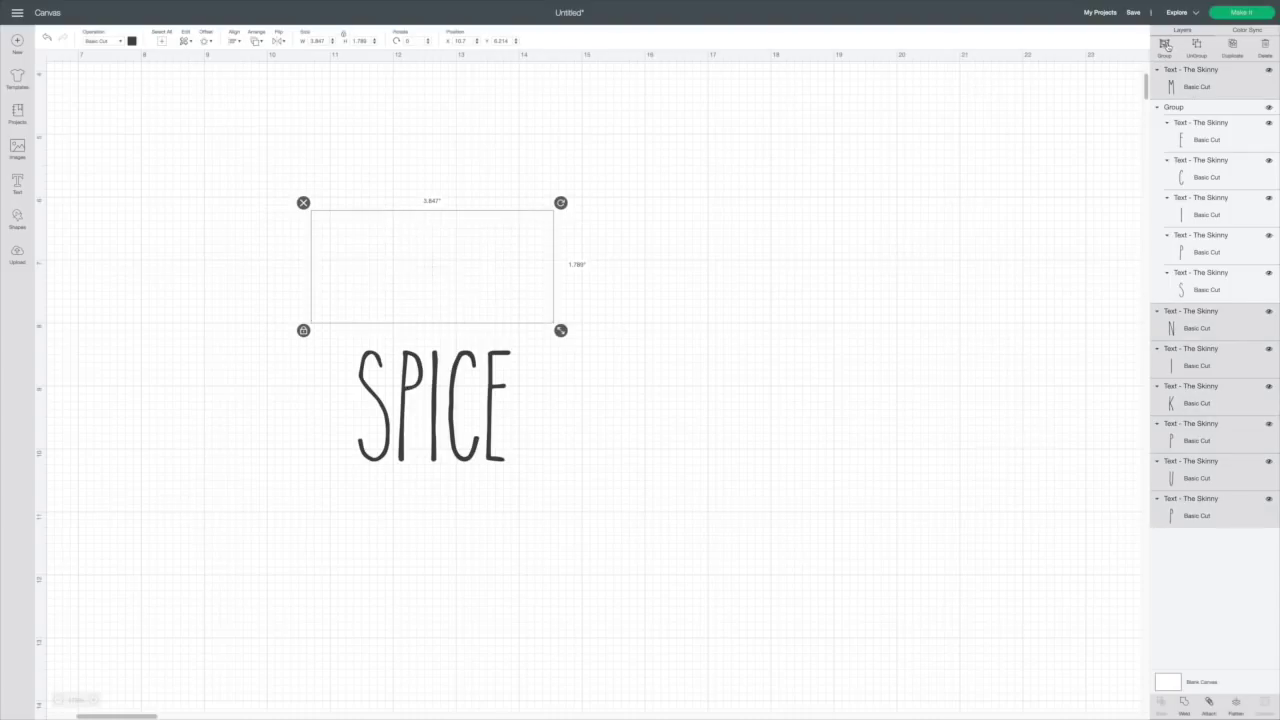
pyautogui.click(452, 430)
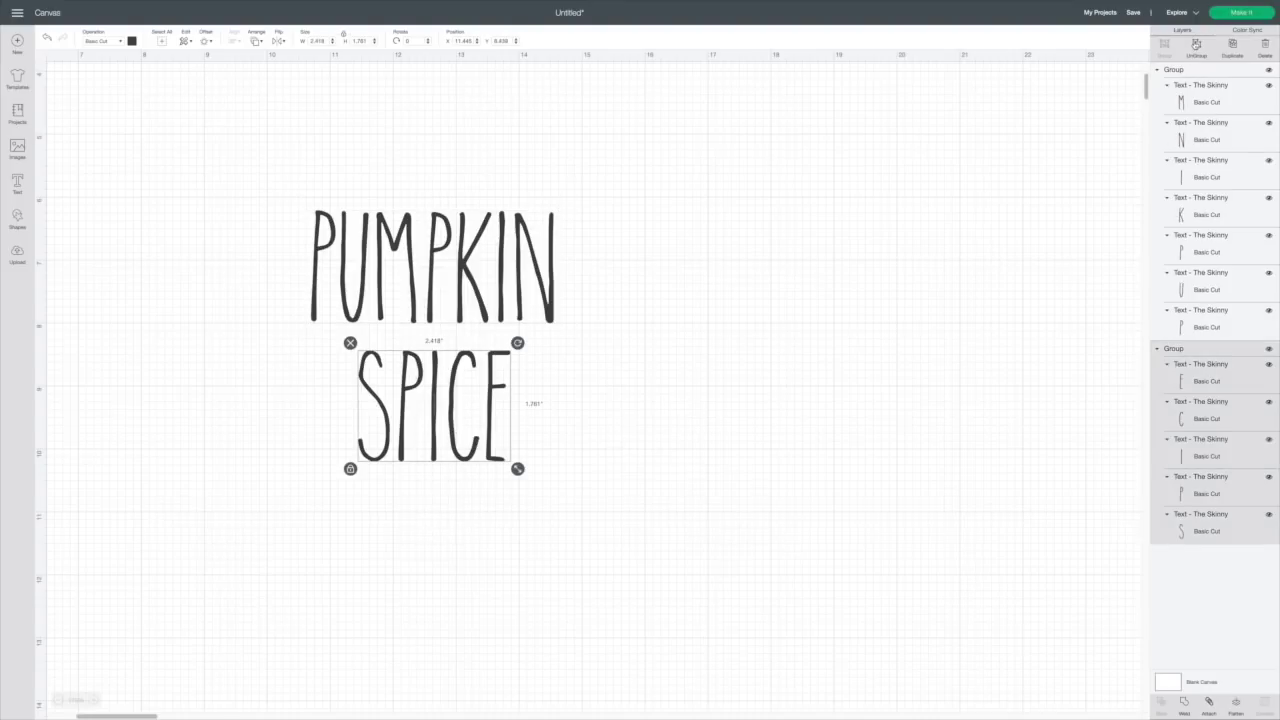
# - Ungroup SPICE, nudge its E slightly left, and regroup the five letters
pyautogui.click(1197, 45)
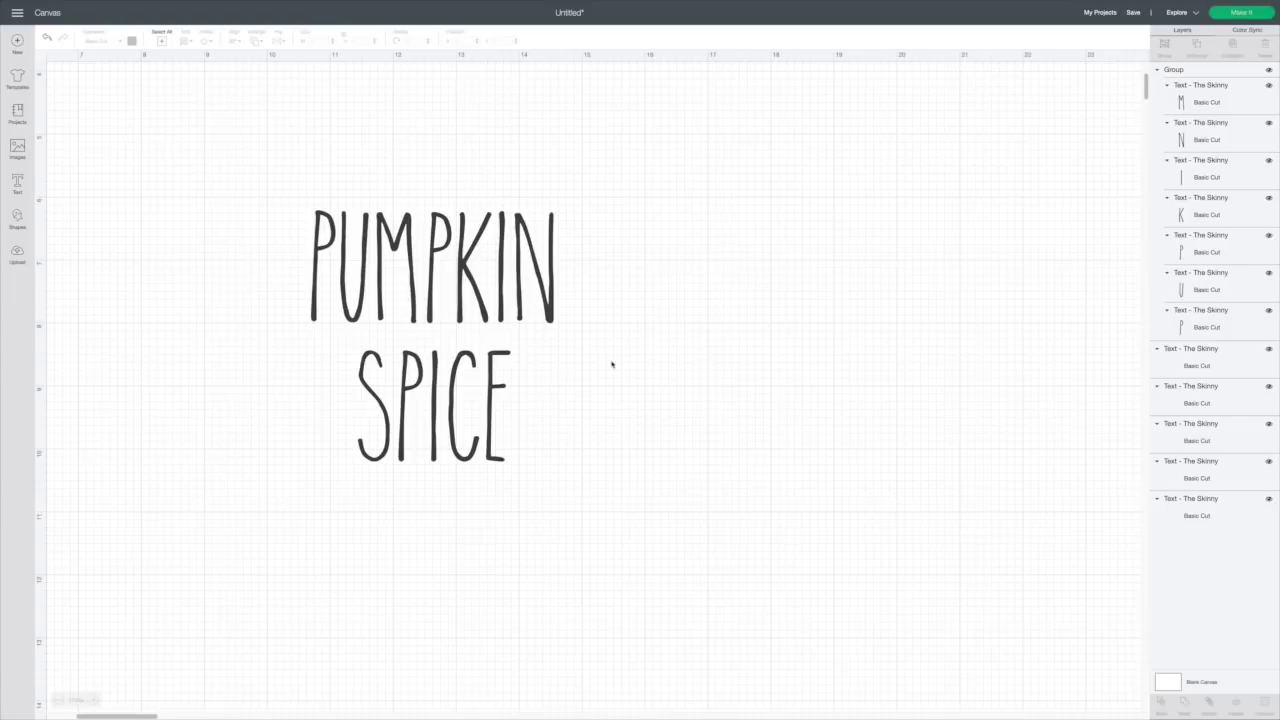
pyautogui.click(411, 386)
pyautogui.click(430, 391)
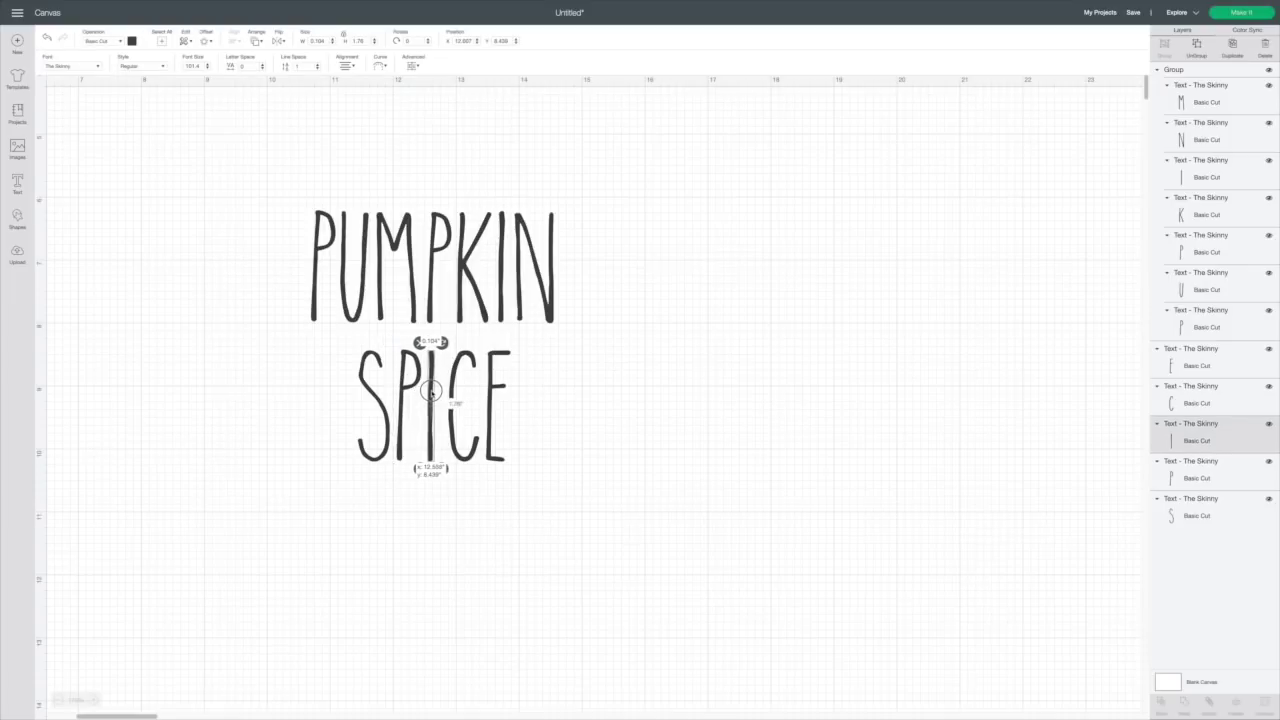
pyautogui.click(448, 392)
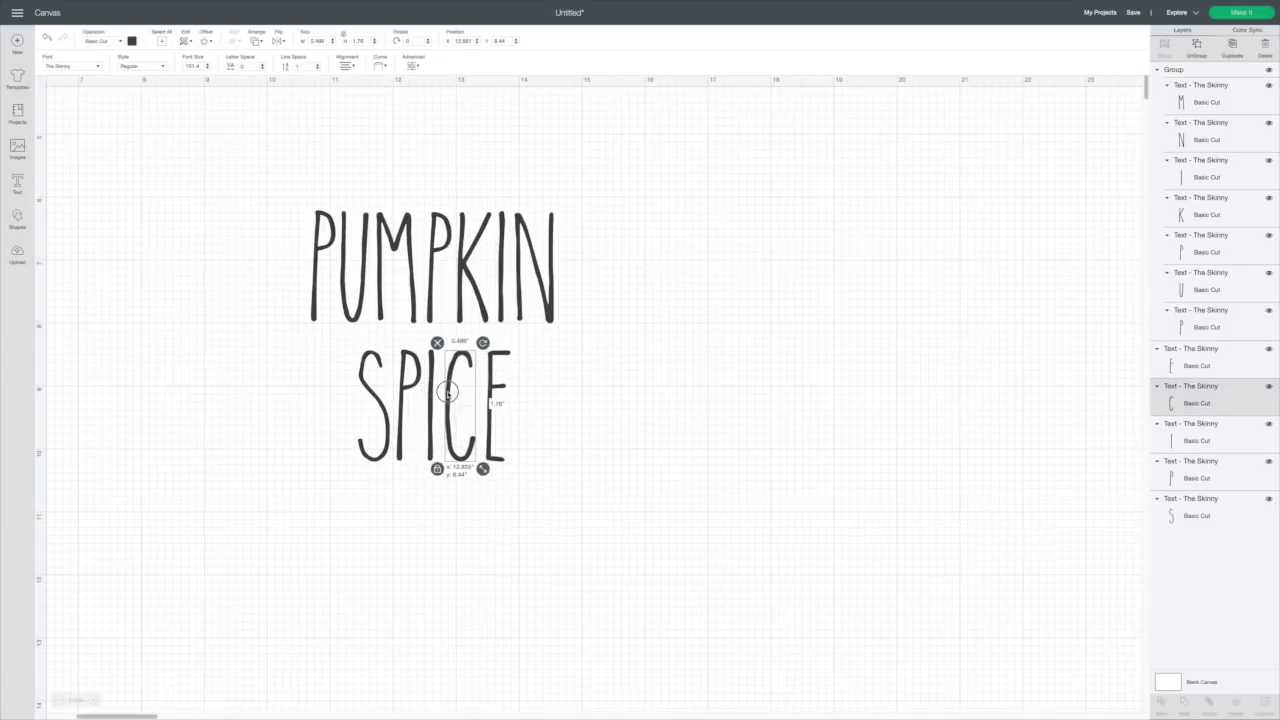
pyautogui.moveTo(492, 398); pyautogui.dragTo(486, 398)
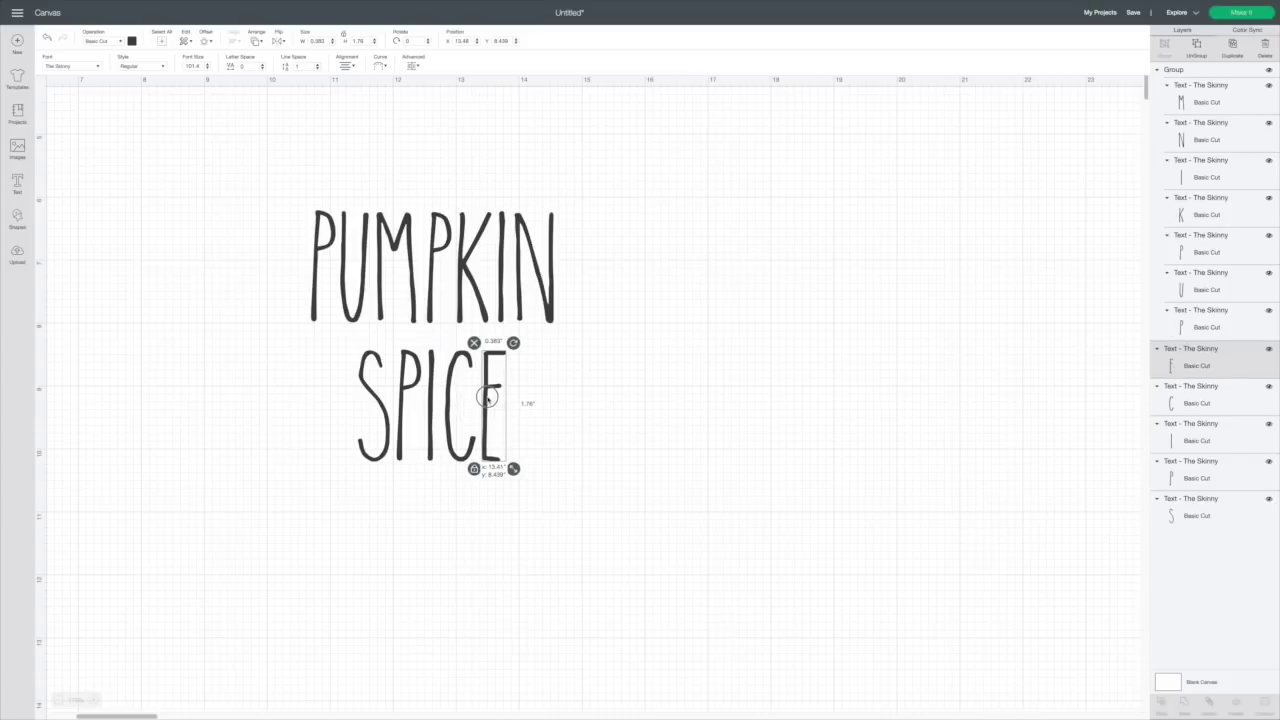
pyautogui.click(568, 412)
pyautogui.moveTo(316, 342); pyautogui.dragTo(606, 532)
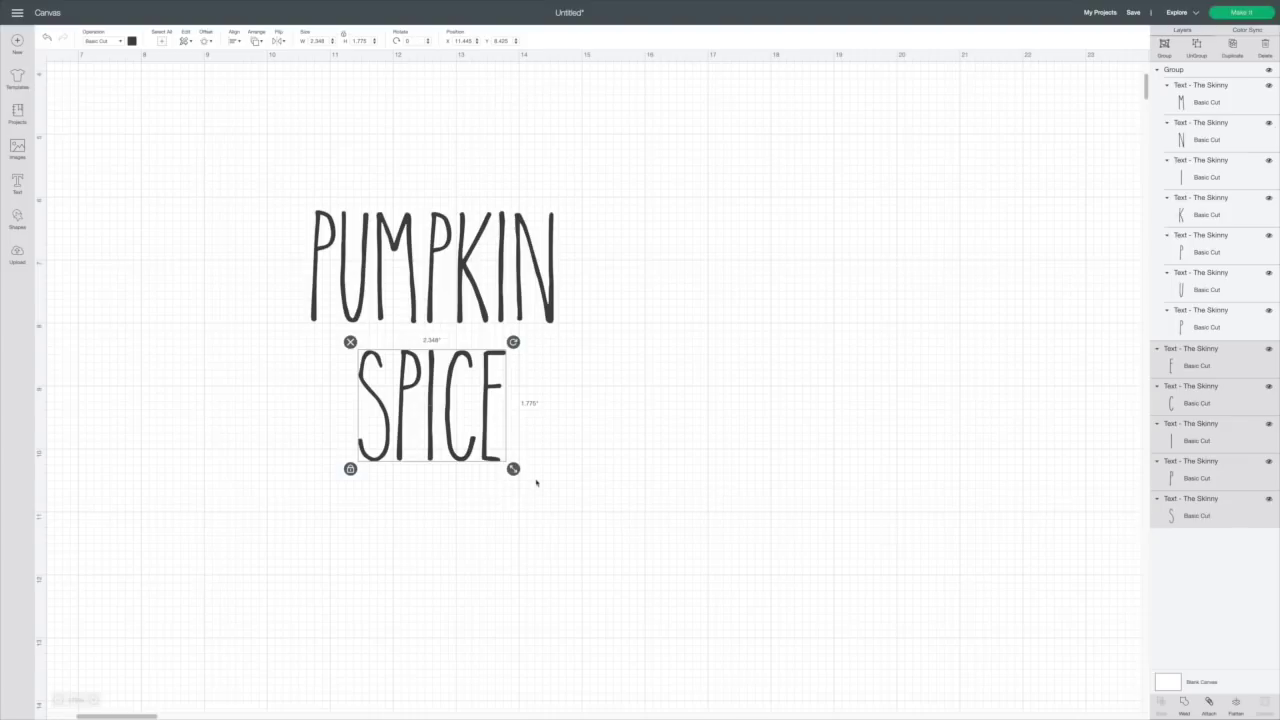
pyautogui.click(1165, 45)
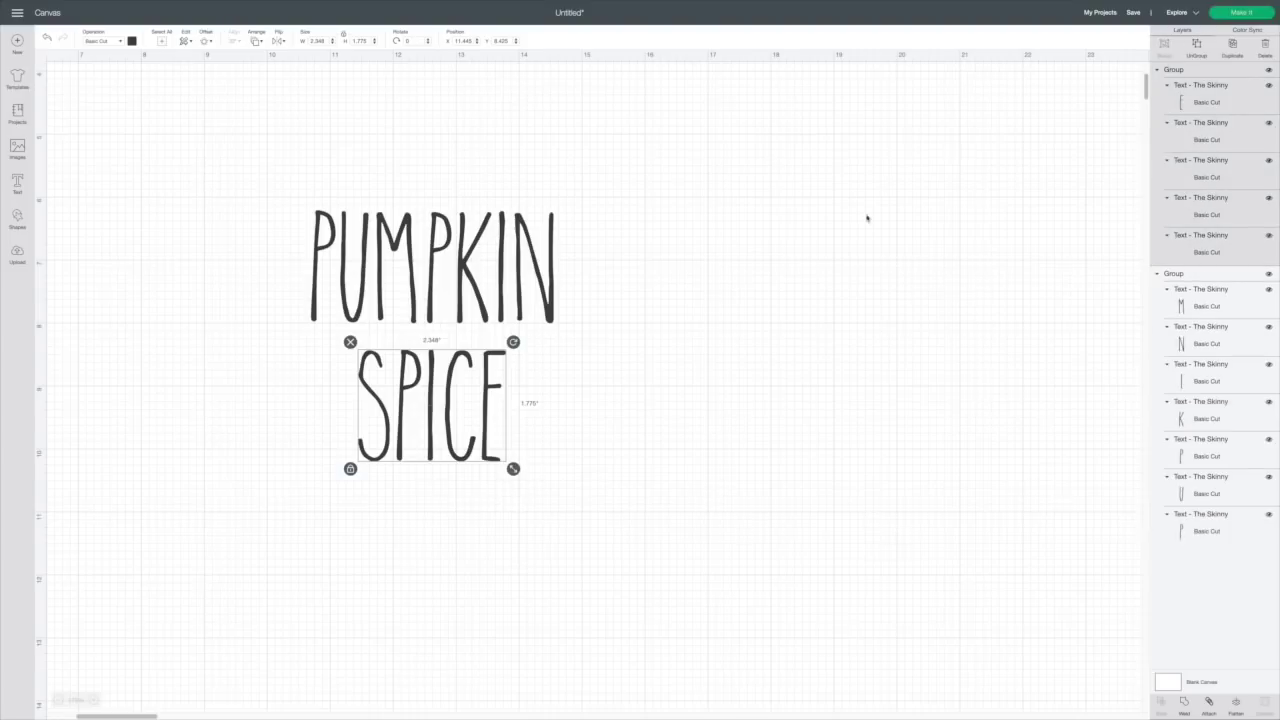
pyautogui.click(866, 220)
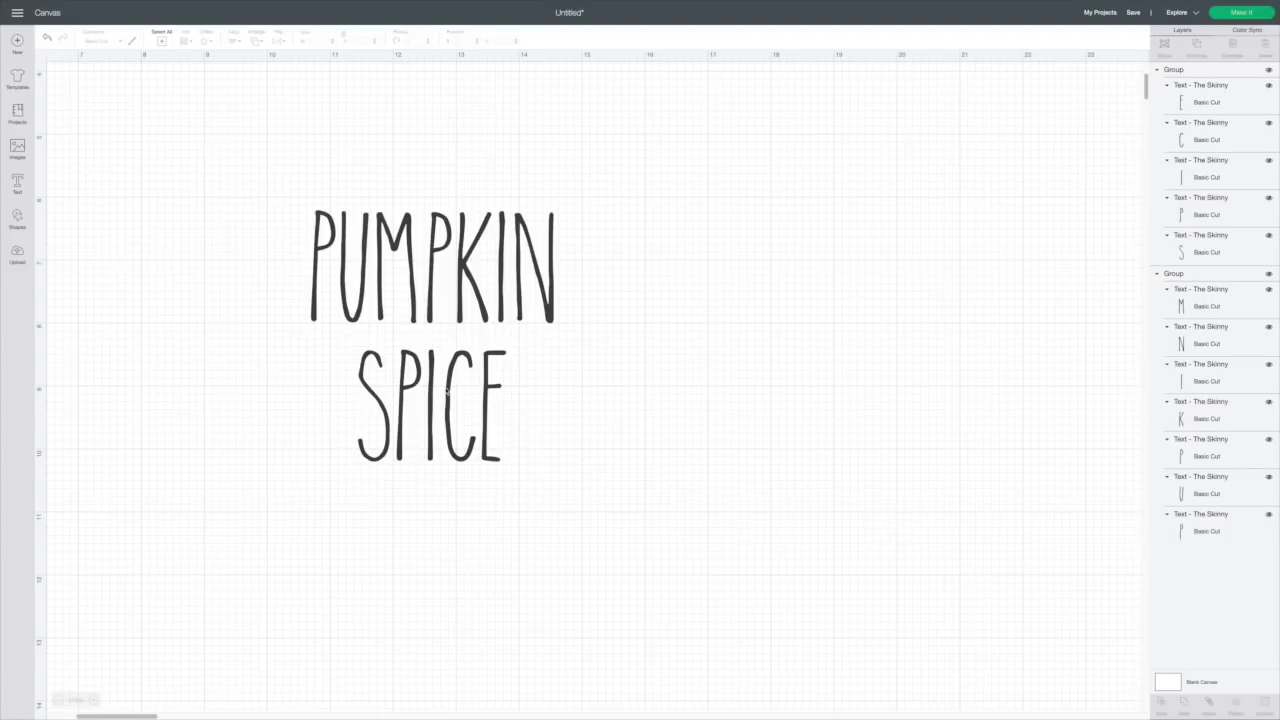
# - Shift the SPICE group slightly left so it sits centred beneath PUMPKIN
pyautogui.click(445, 389)
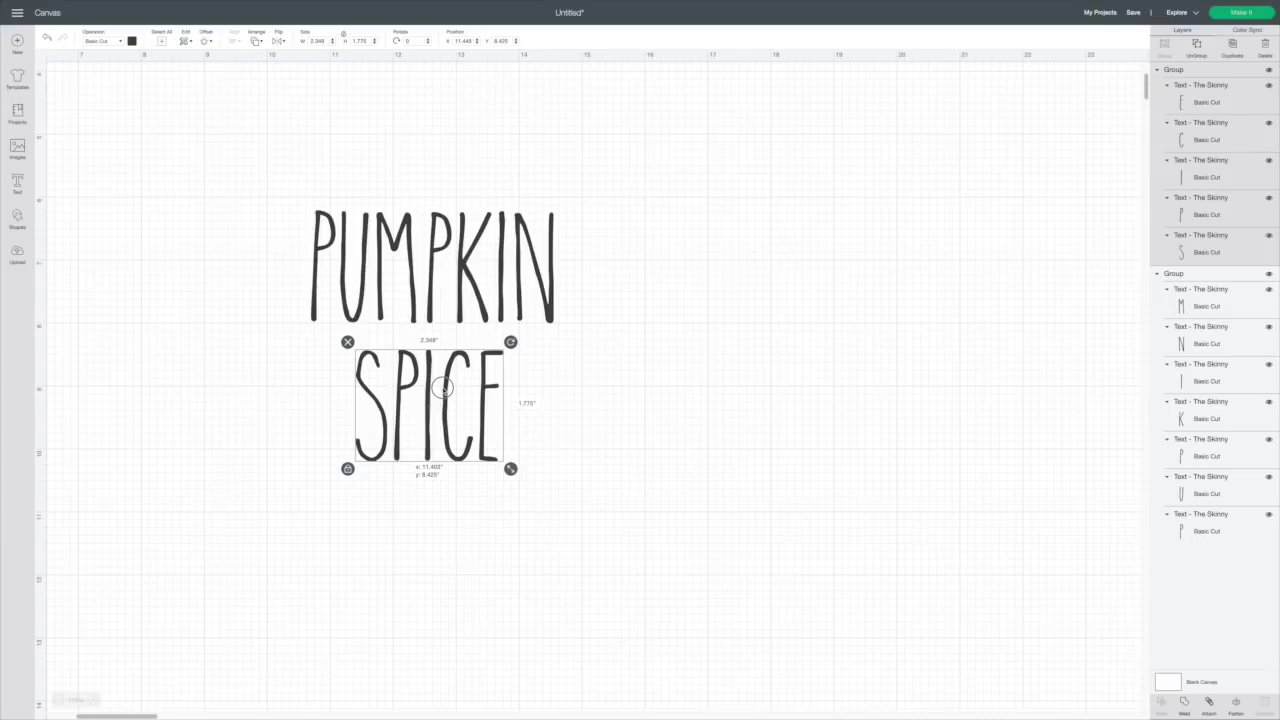
pyautogui.moveTo(443, 388); pyautogui.dragTo(441, 388)
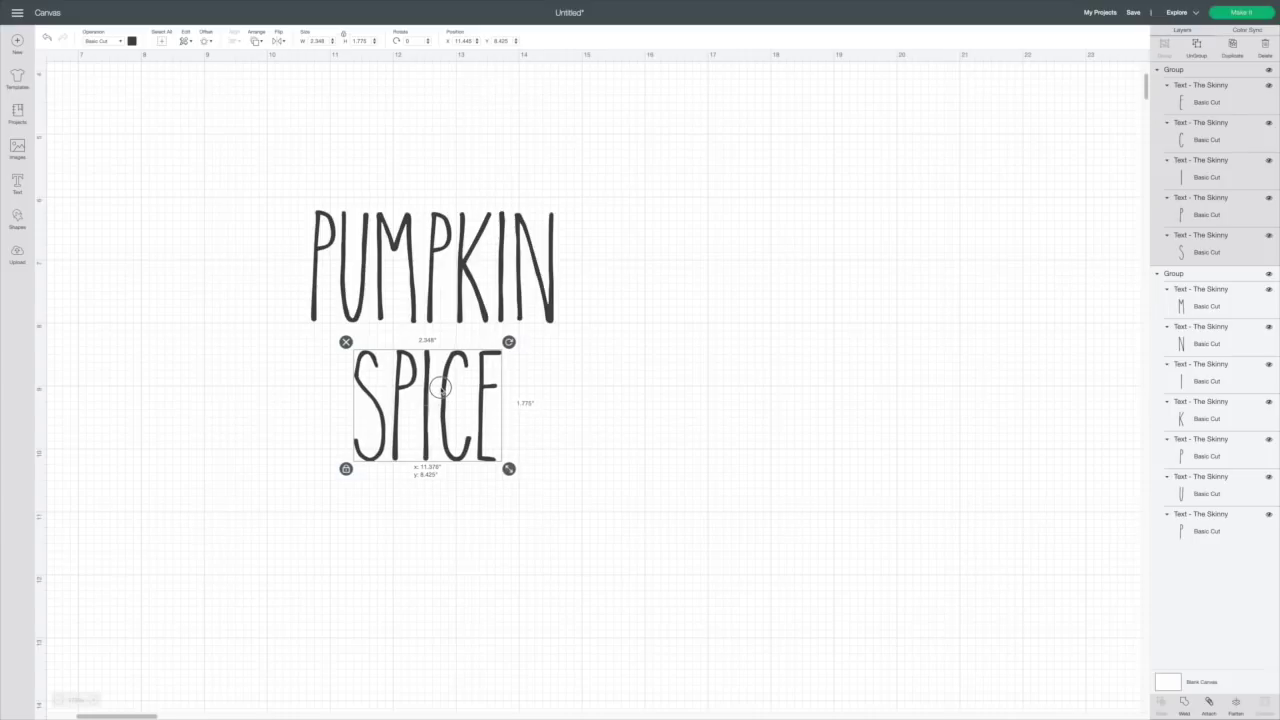
pyautogui.click(607, 420)
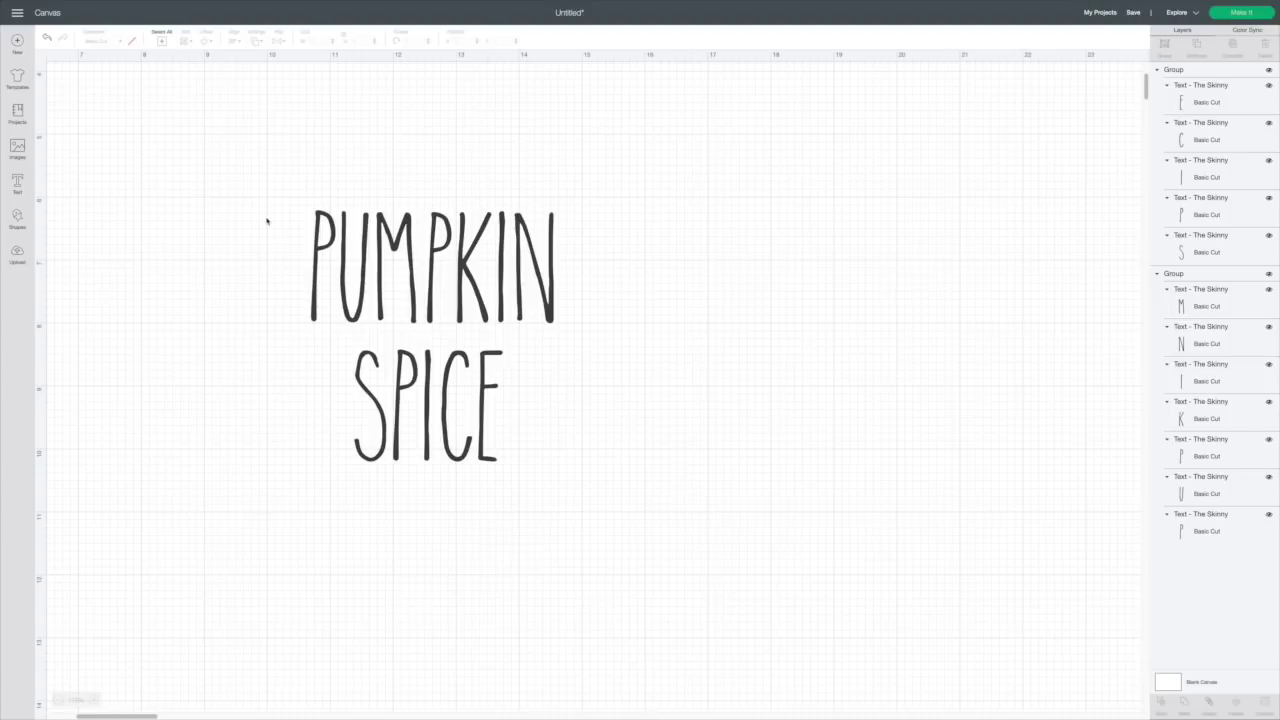
pyautogui.click(447, 389)
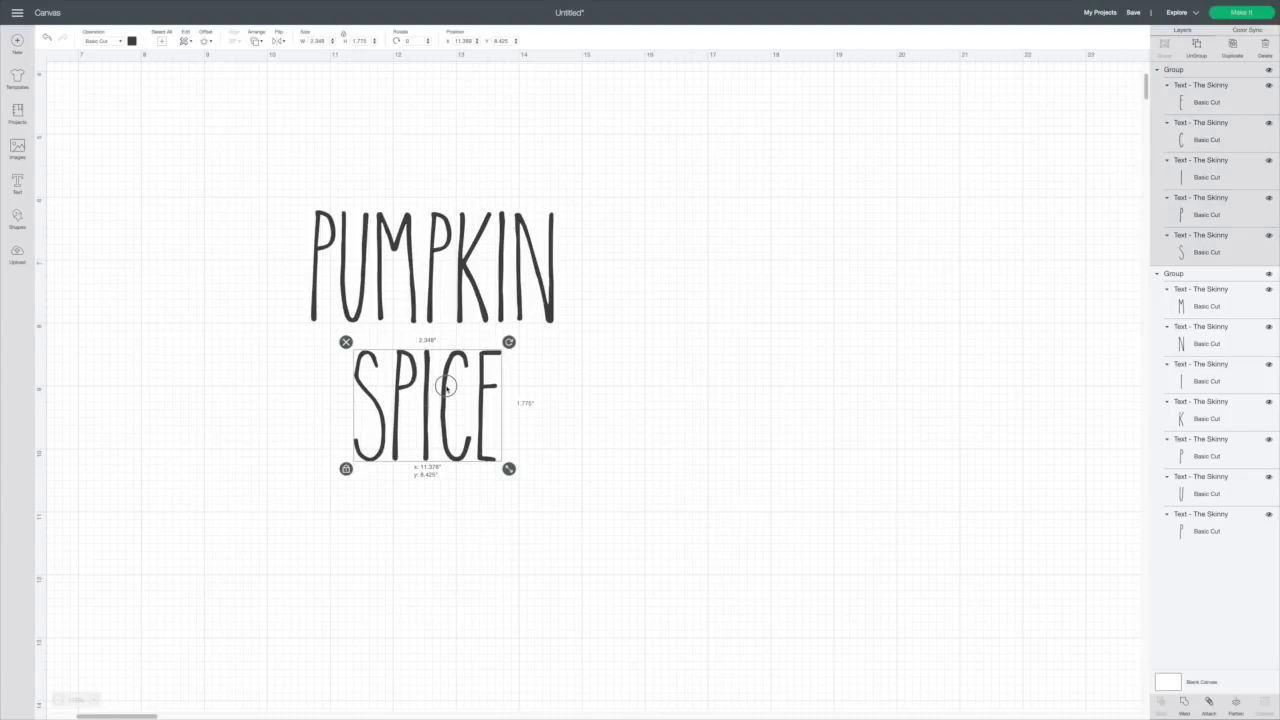
pyautogui.click(609, 418)
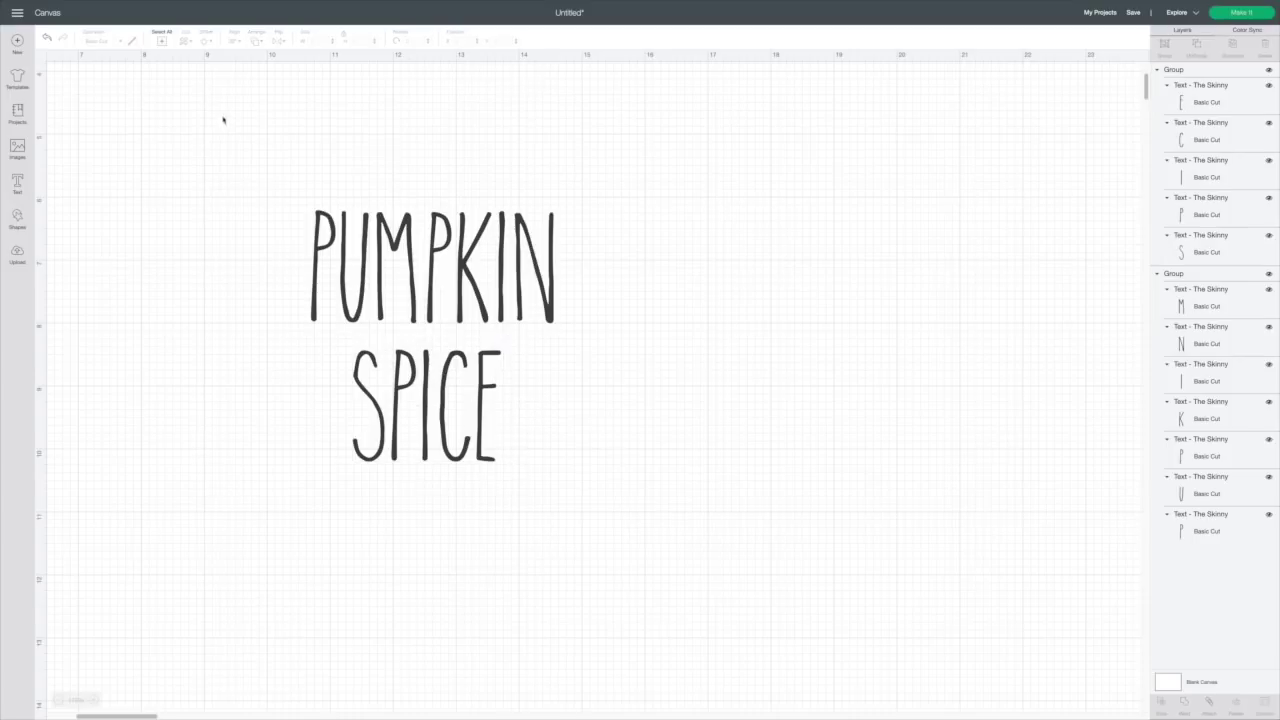
# - Resize both words together to 4 in wide by 4 in tall and preview the mat
pyautogui.moveTo(276, 185); pyautogui.dragTo(700, 518)
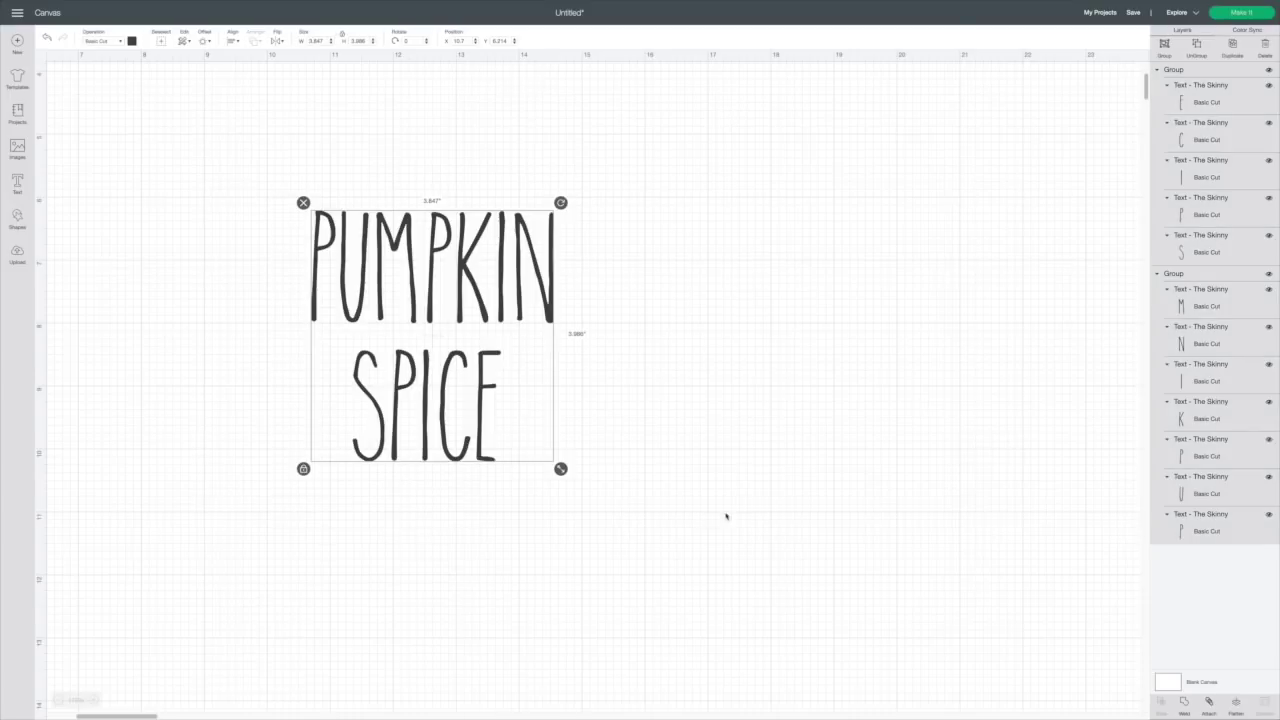
pyautogui.click(343, 37)
pyautogui.click(366, 40)
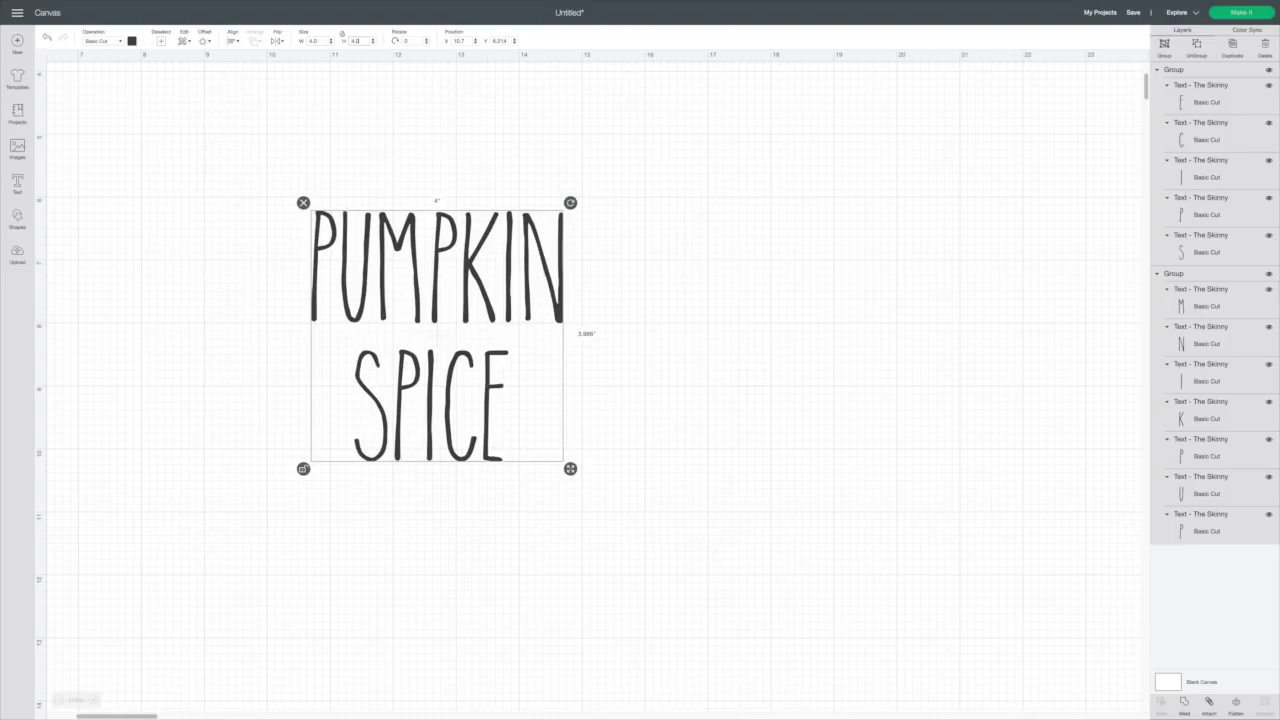
pyautogui.write('4.0')
pyautogui.press('Return')
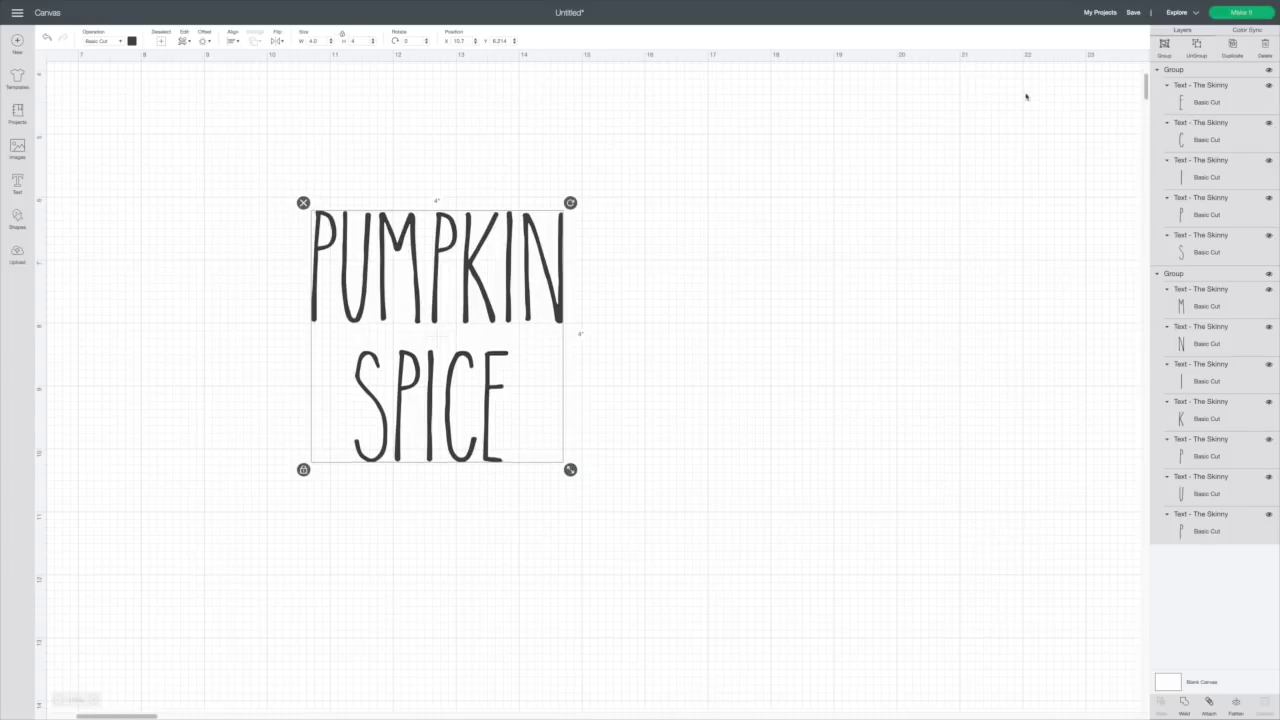
pyautogui.click(1240, 13)
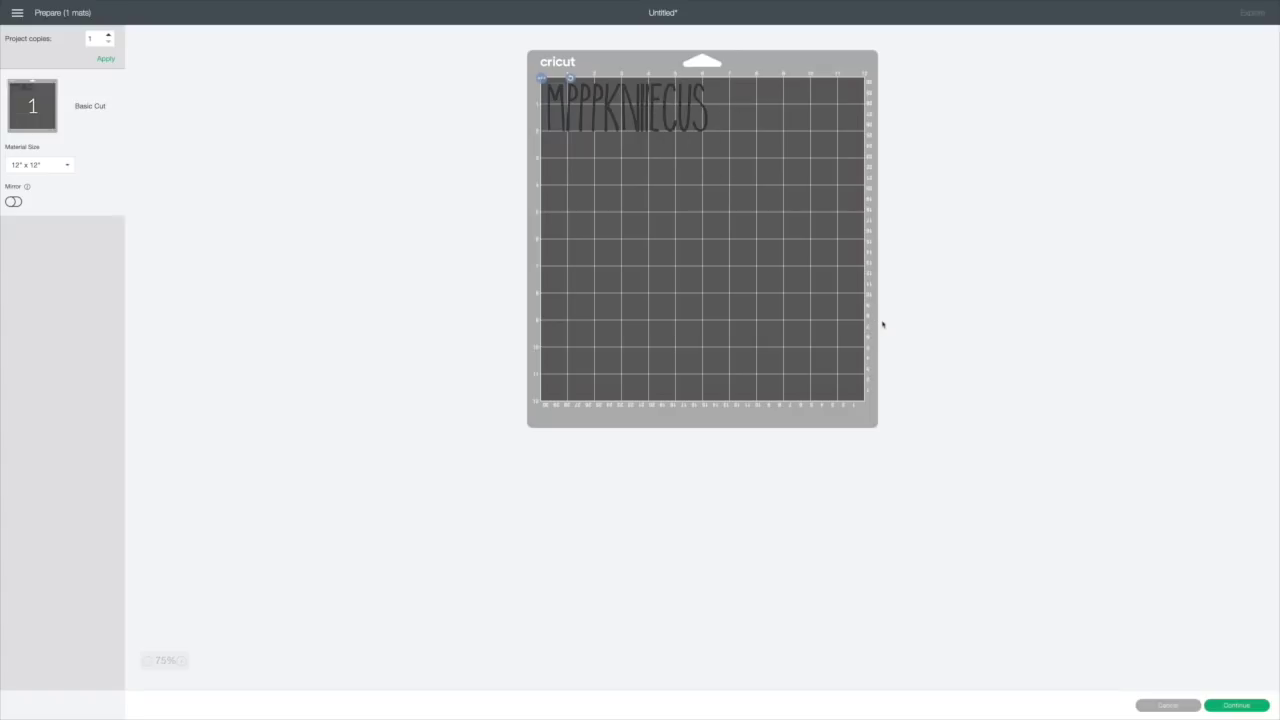
pyautogui.click(1165, 706)
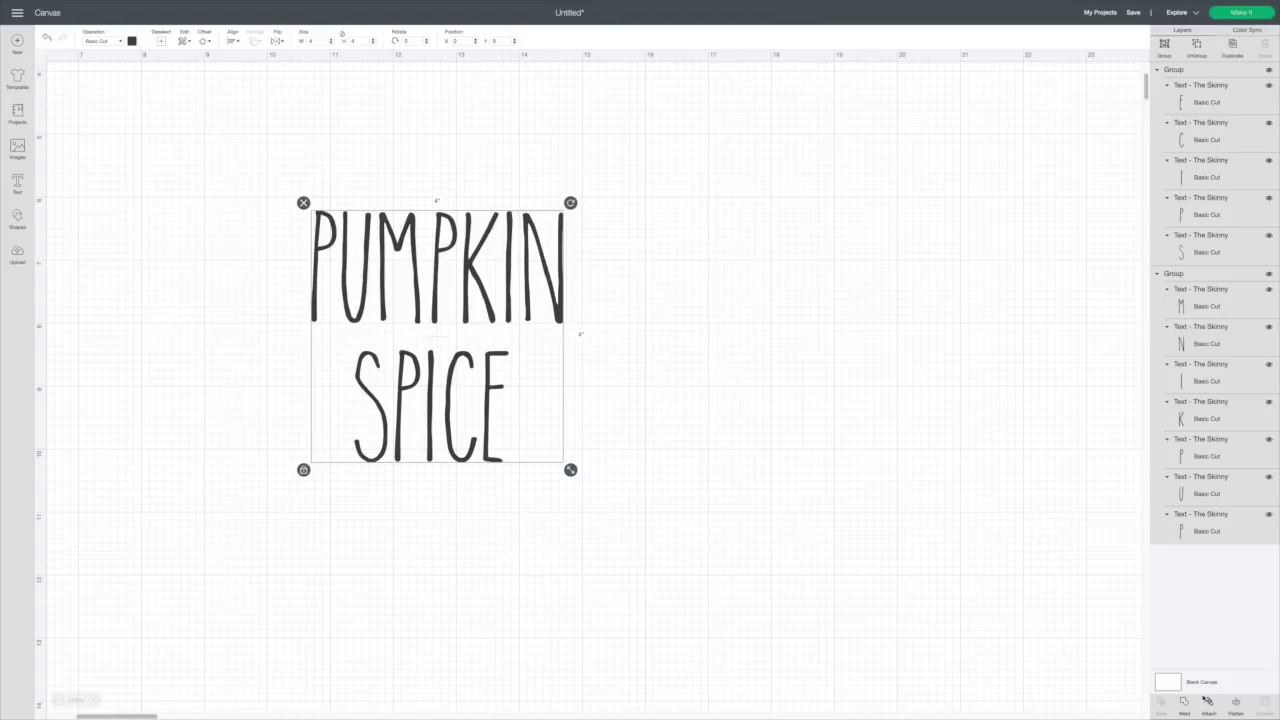
# - Attach both word groups, send the design to the mat, and continue to cutting
pyautogui.click(1209, 704)
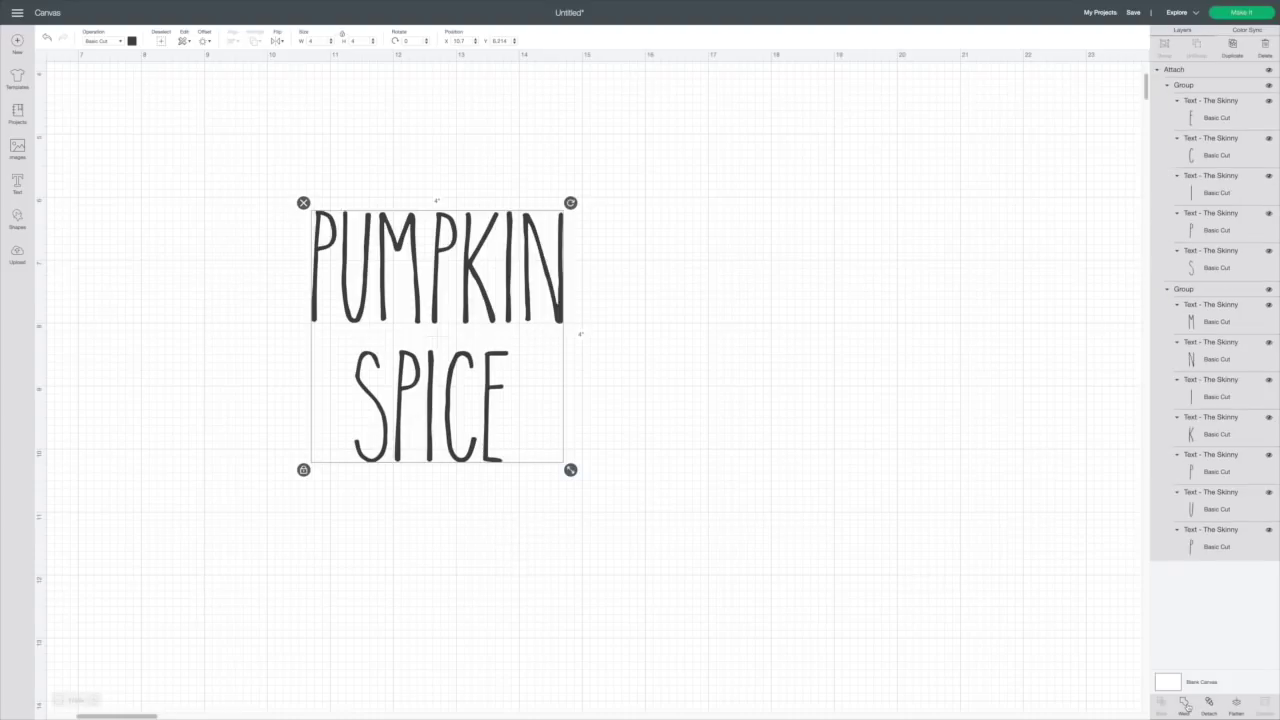
pyautogui.click(1251, 14)
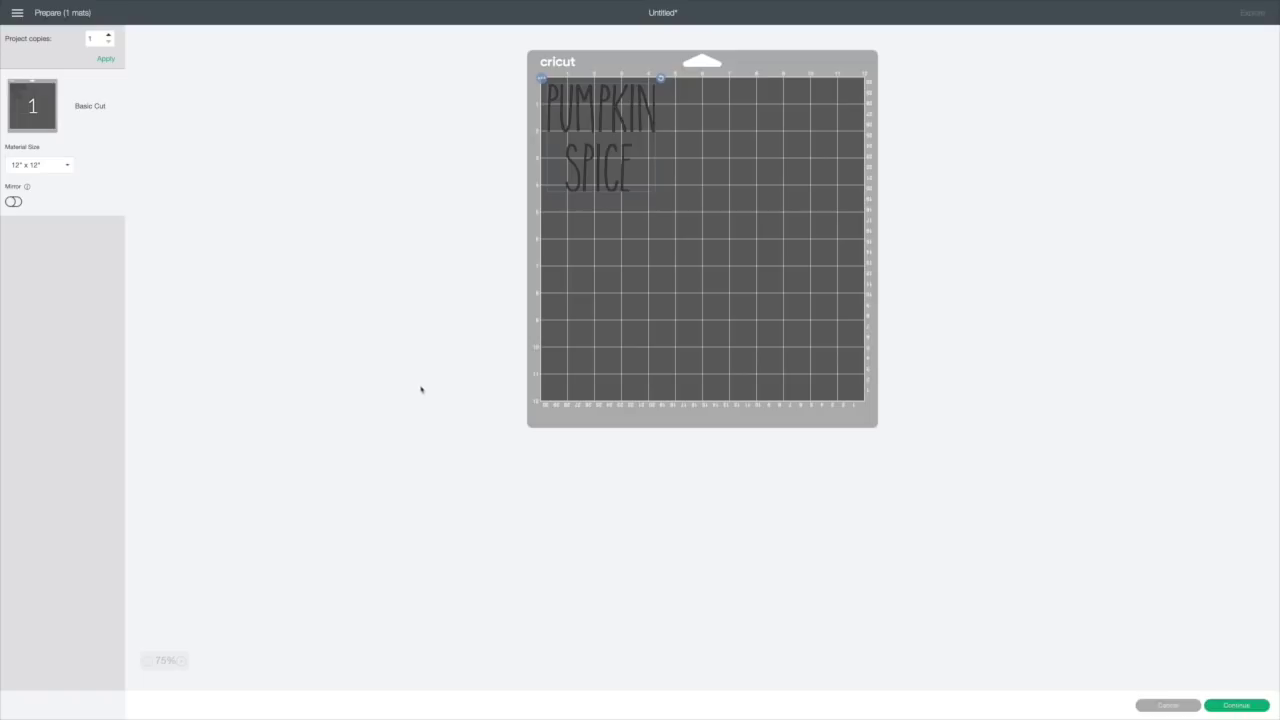
pyautogui.click(1236, 706)
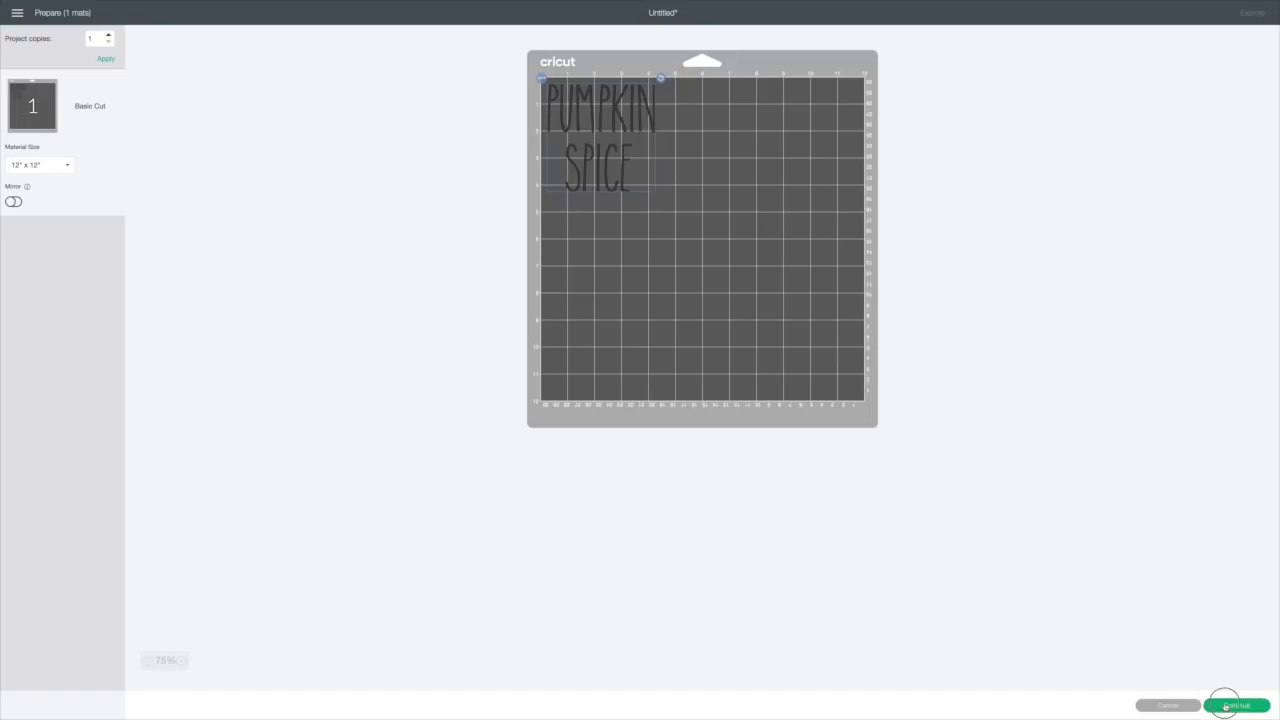